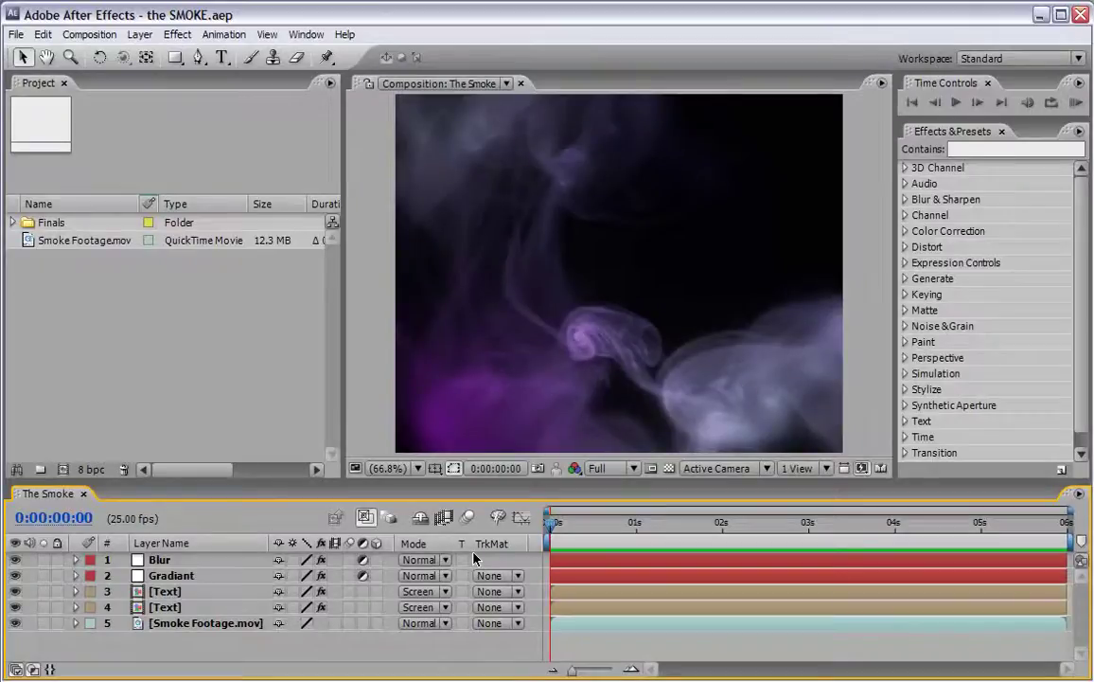
Preview the finished composition, then close all open compositions.
{"action": "left_click", "coordinate": [358, 380]}
{"action": "key", "text": "KP_0"}
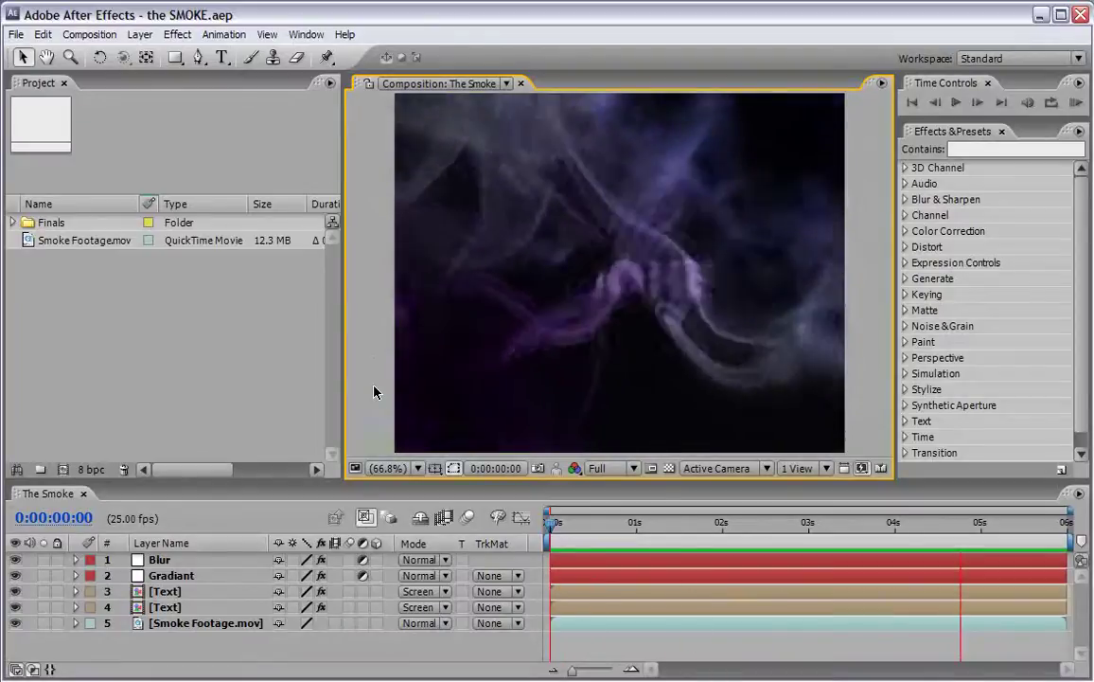
{"action": "left_click", "coordinate": [506, 84]}
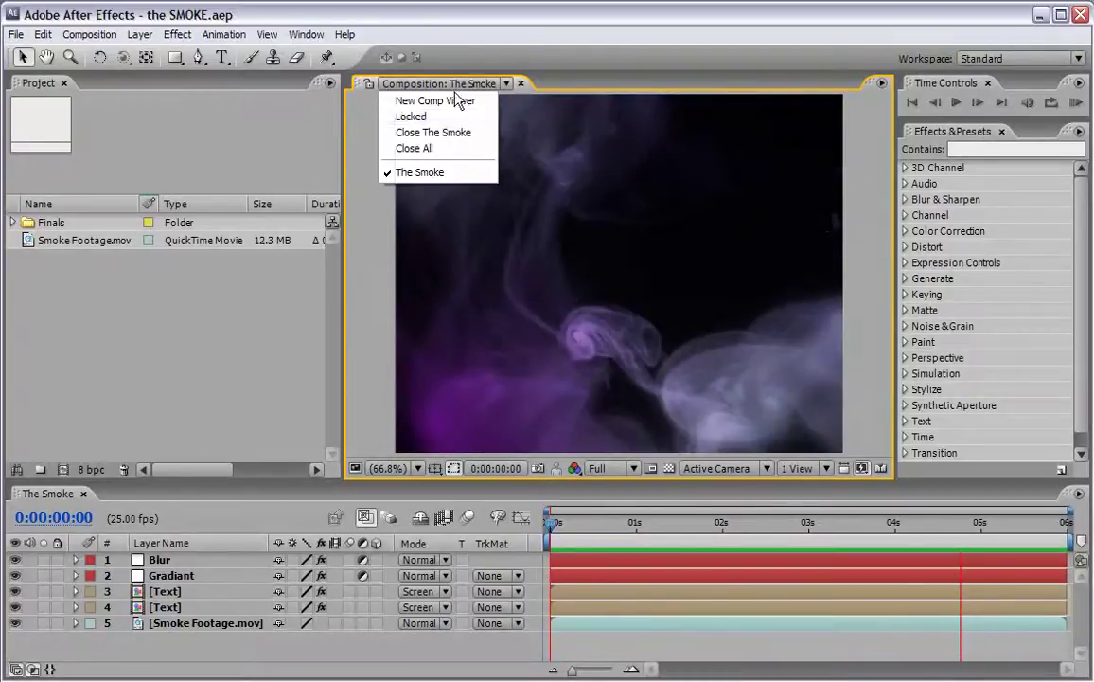
{"action": "left_click", "coordinate": [452, 148]}
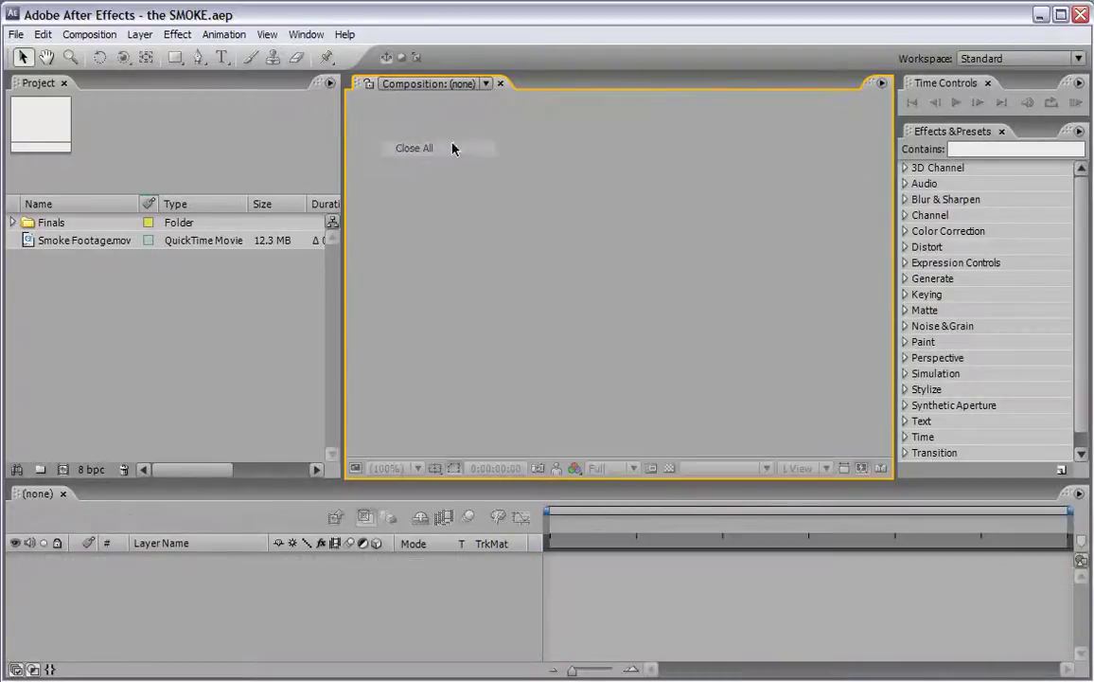
Open Smoke Footage.mov in its own footage viewer to inspect it, then close the viewer.
{"action": "left_click", "coordinate": [80, 270]}
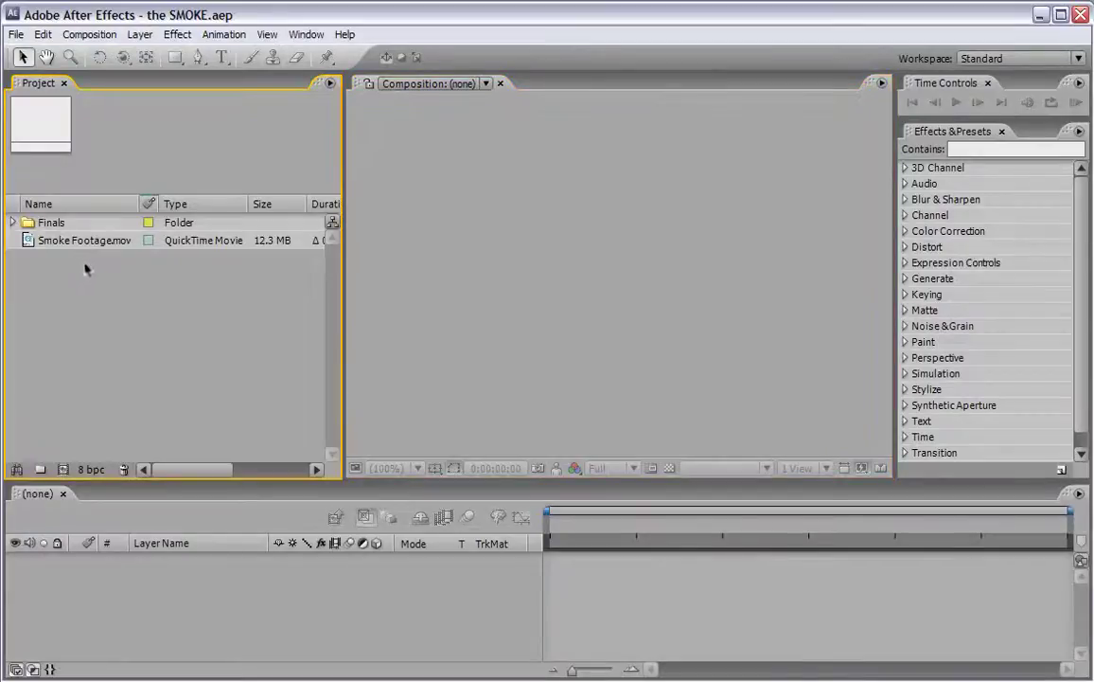
{"action": "left_click", "coordinate": [74, 241]}
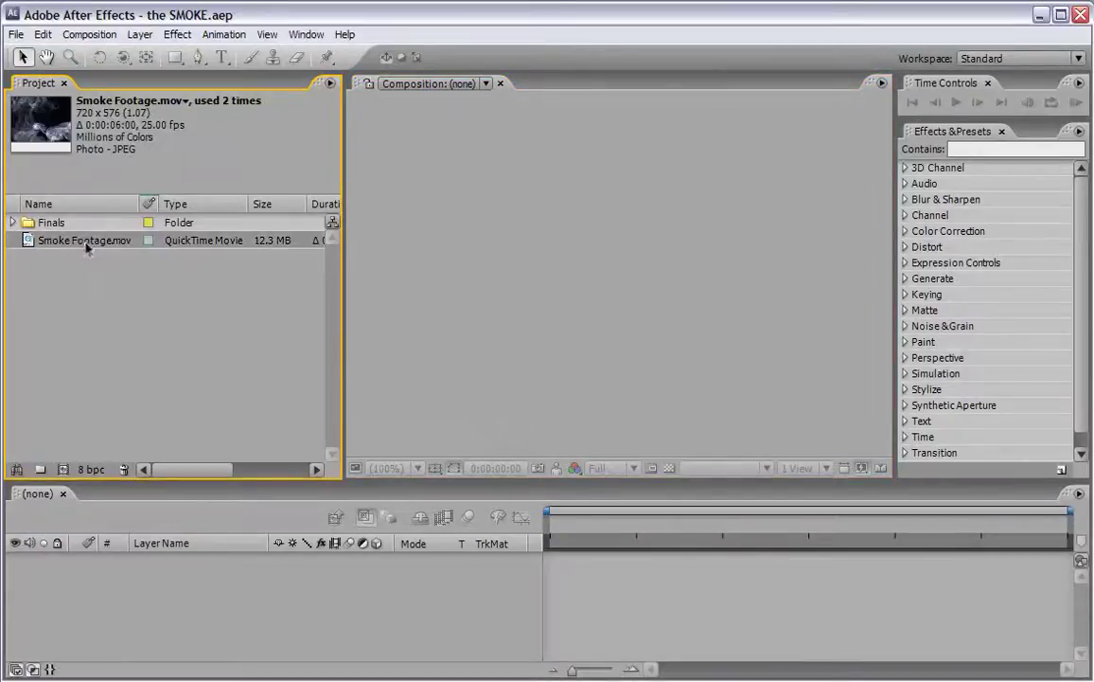
{"action": "double_click", "coordinate": [86, 243]}
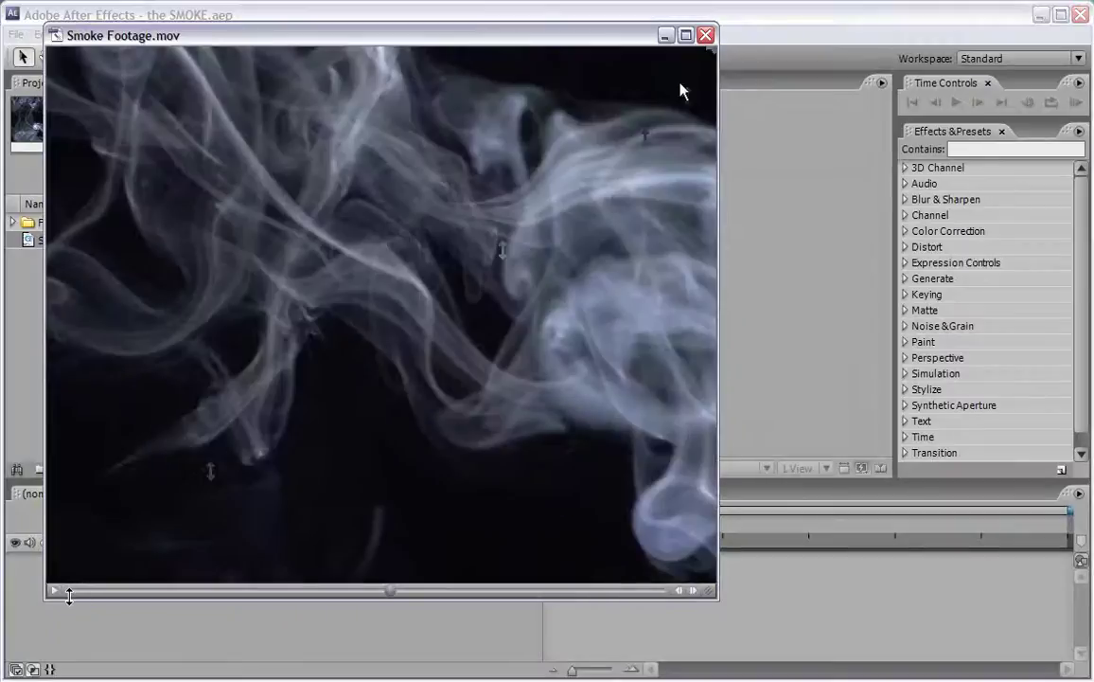
{"action": "key", "text": "ctrl+w"}
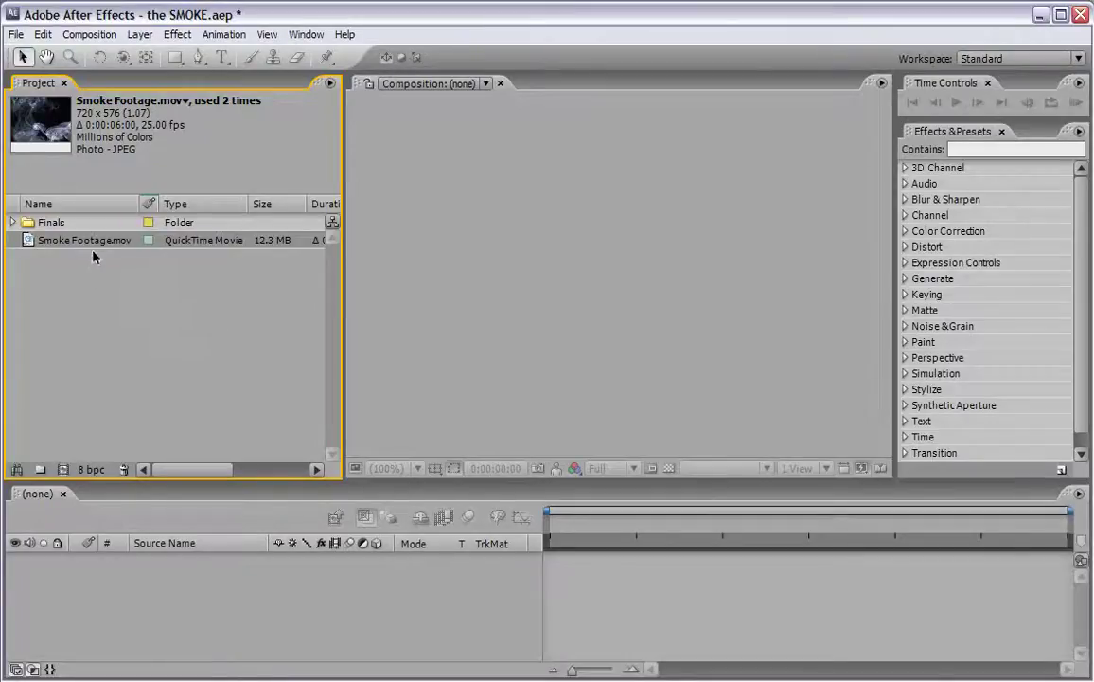
Create a composition from Smoke Footage.mov and rename it 'Displace'.
{"action": "left_click_drag", "start_coordinate": [85, 240], "coordinate": [64, 469]}
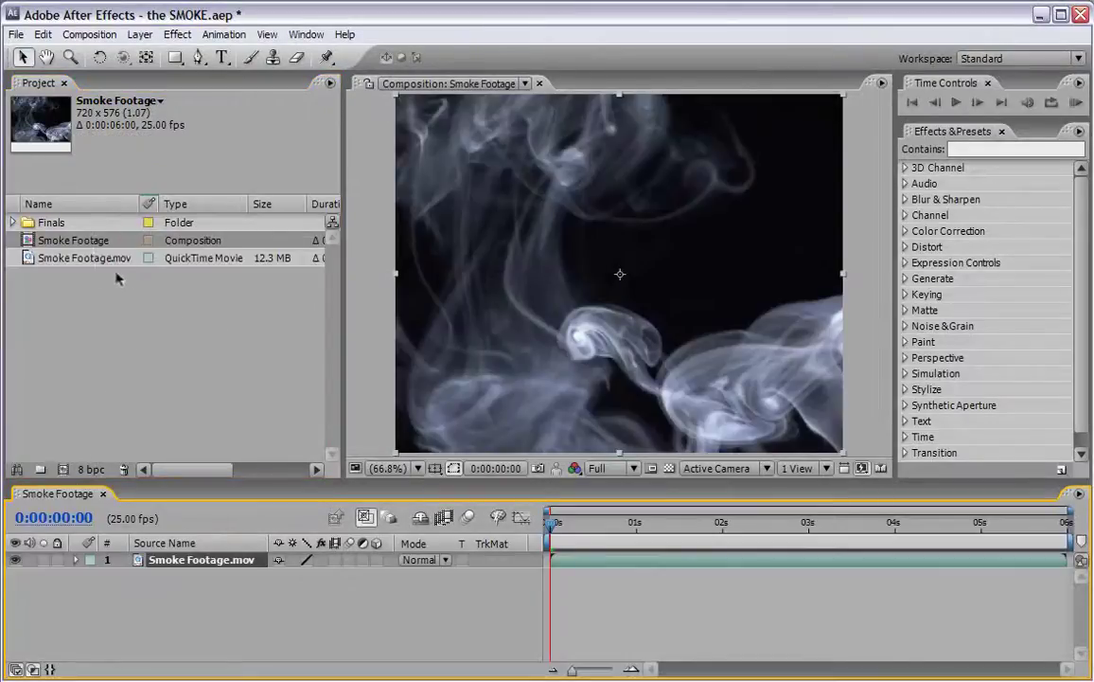
{"action": "left_click", "coordinate": [96, 240]}
{"action": "key", "text": "Return"}
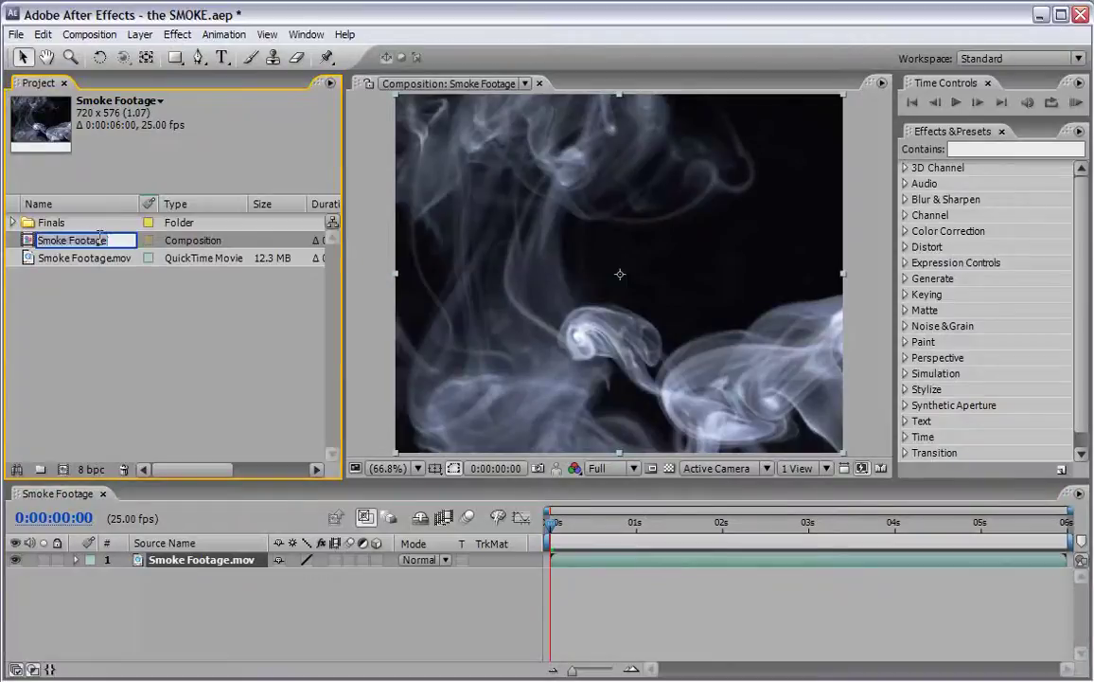
{"action": "type", "text": "D"}
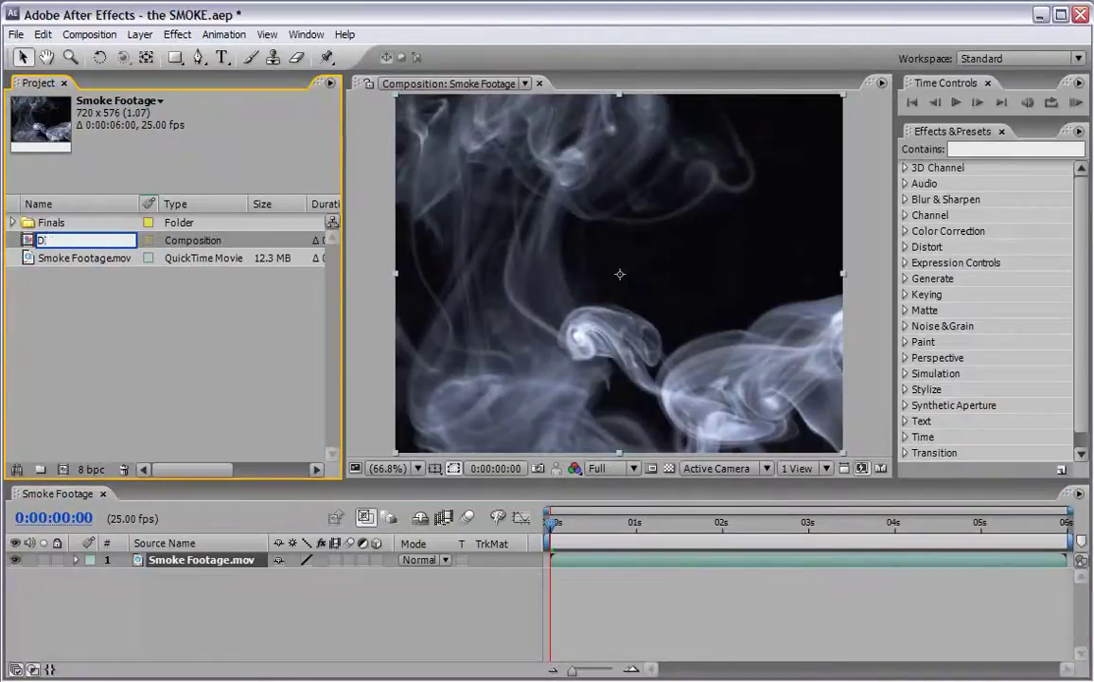
{"action": "type", "text": "isplace"}
{"action": "key", "text": "Return"}
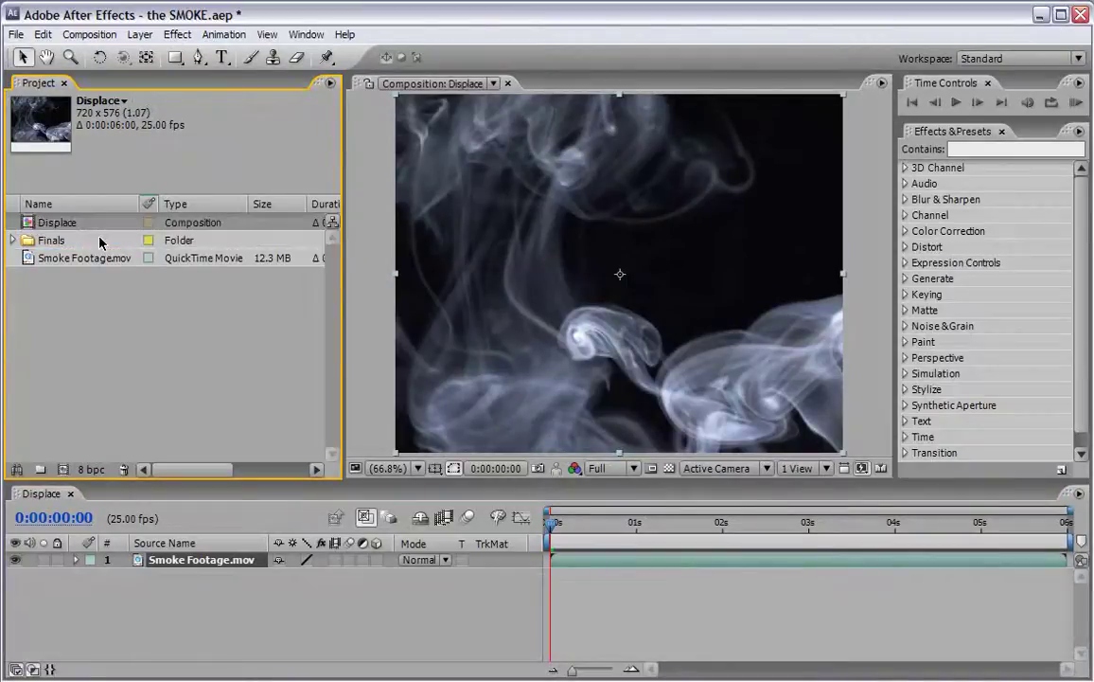
Apply Fast Blur to the smoke layer with Blurriness 10 and Repeat Edge Pixels on.
{"action": "left_click", "coordinate": [189, 619]}
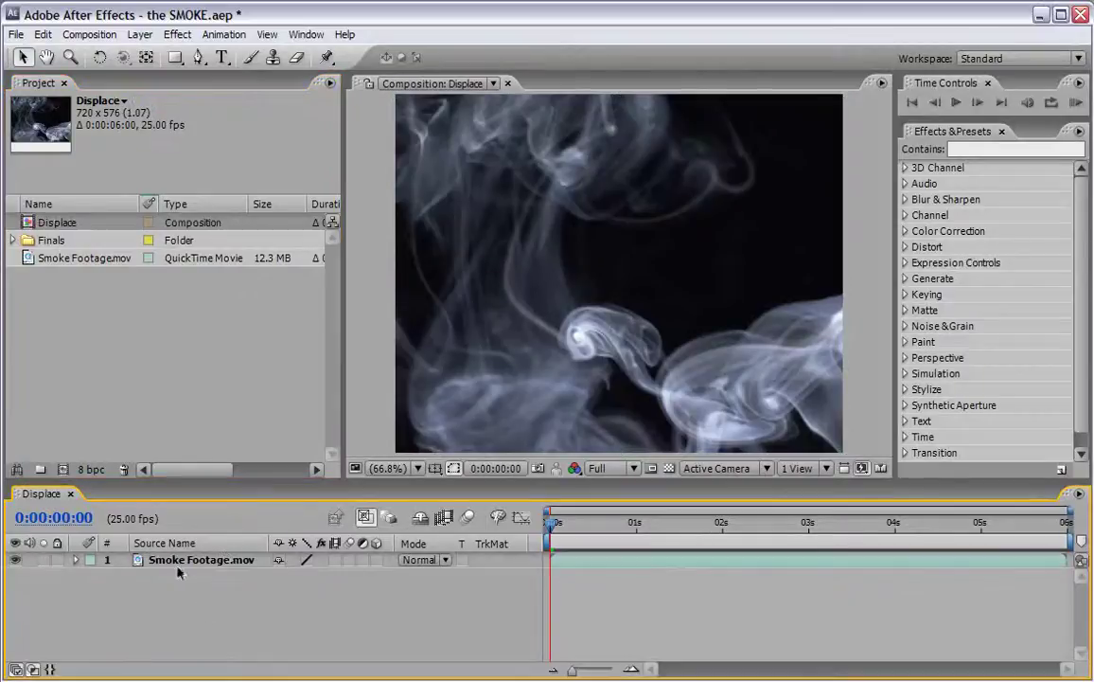
{"action": "left_click", "coordinate": [177, 562]}
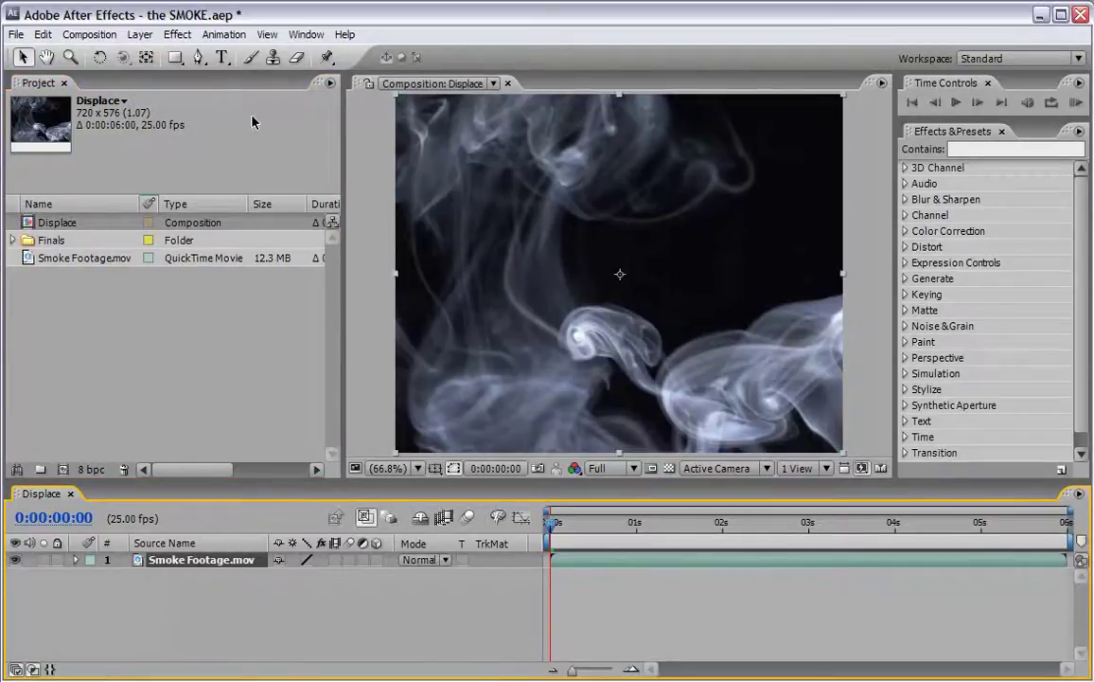
{"action": "left_click", "coordinate": [177, 34]}
{"action": "mouse_move", "coordinate": [190, 143]}
{"action": "left_click", "coordinate": [407, 252]}
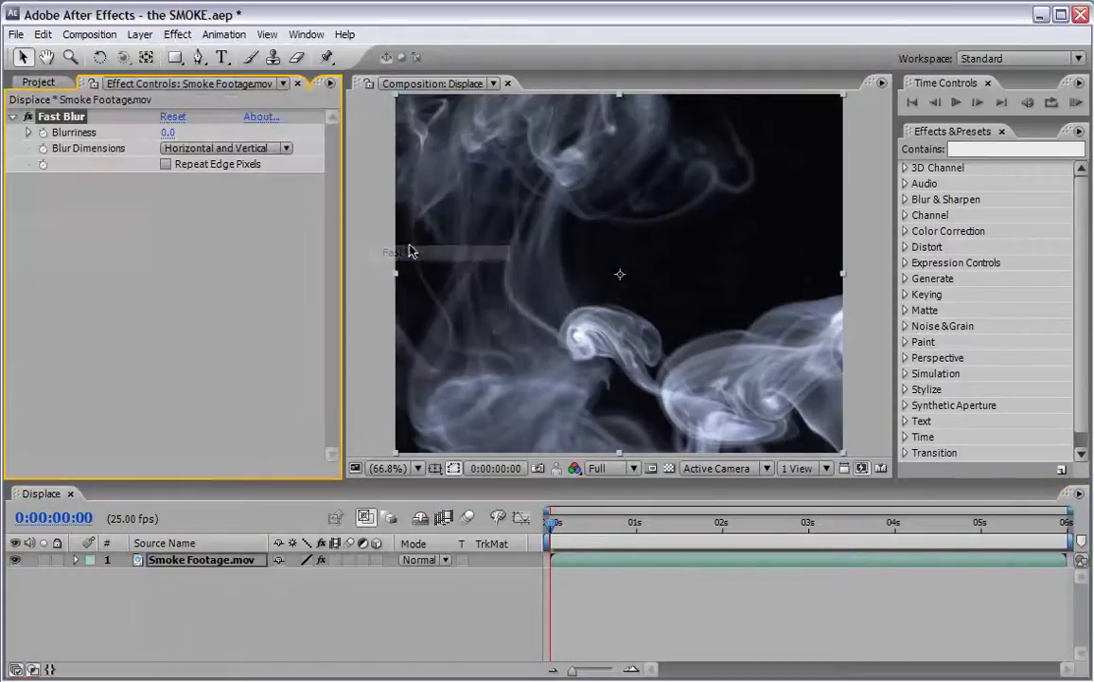
{"action": "left_click", "coordinate": [168, 133]}
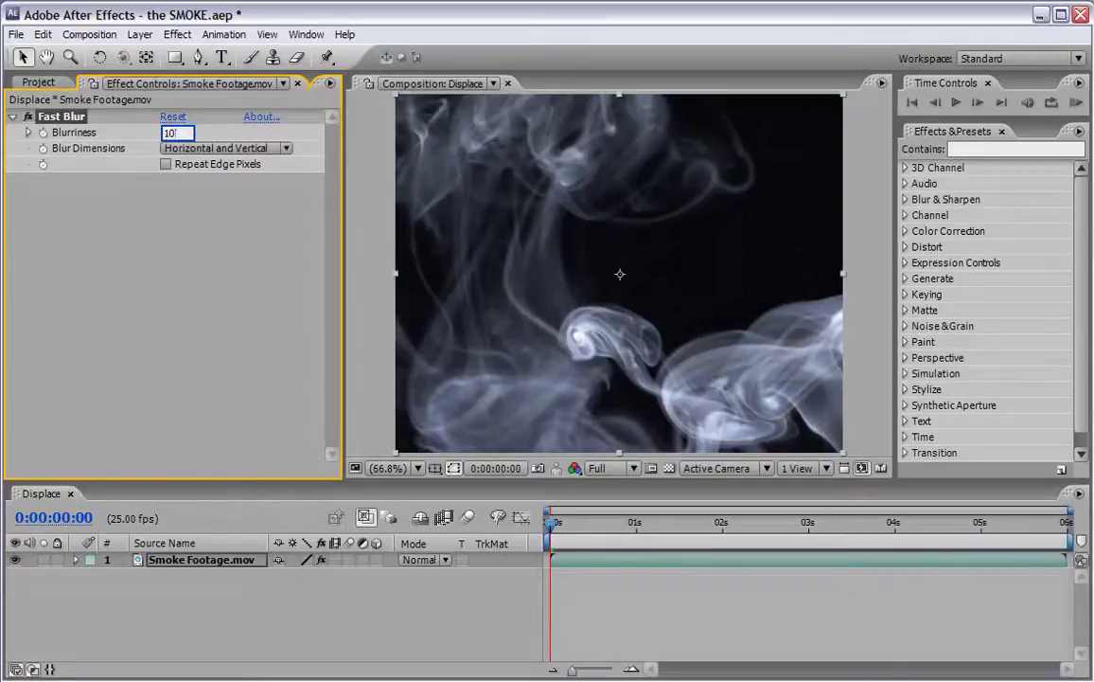
{"action": "left_click", "coordinate": [165, 164]}
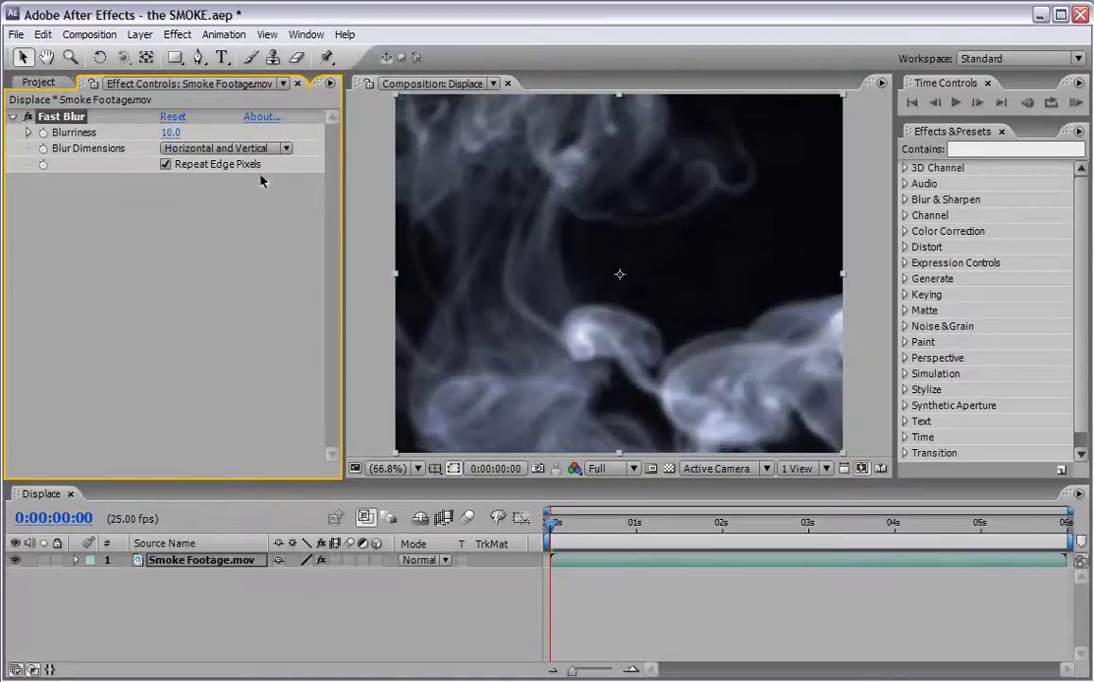
{"action": "left_click_drag", "start_coordinate": [556, 527], "coordinate": [816, 526]}
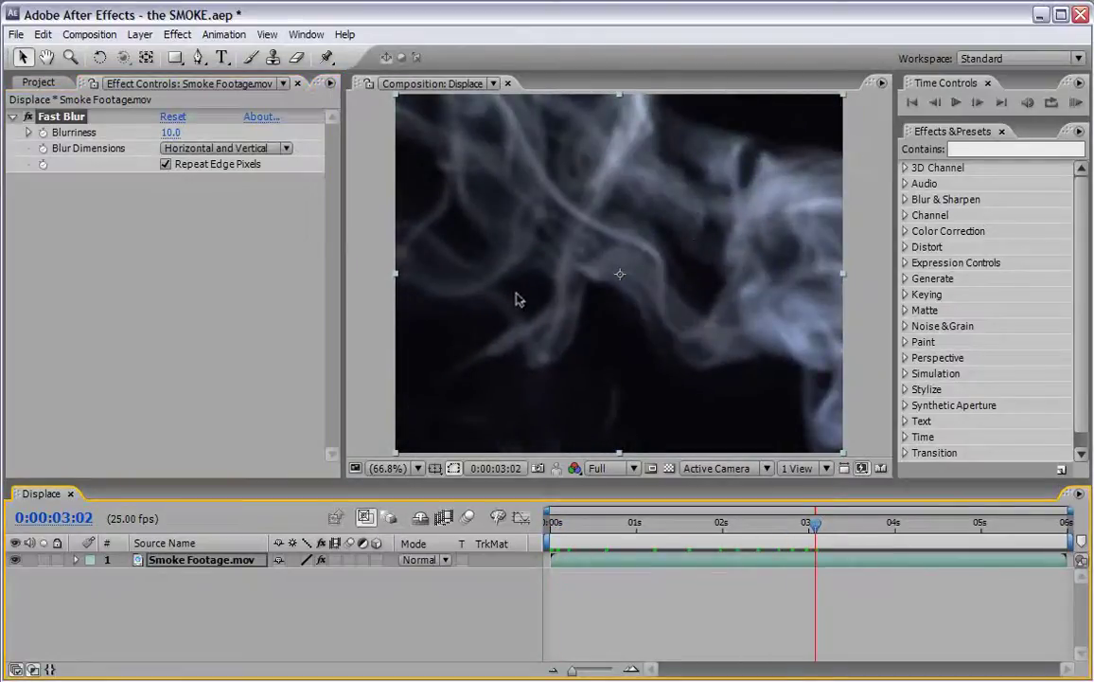
{"action": "left_click", "coordinate": [39, 83]}
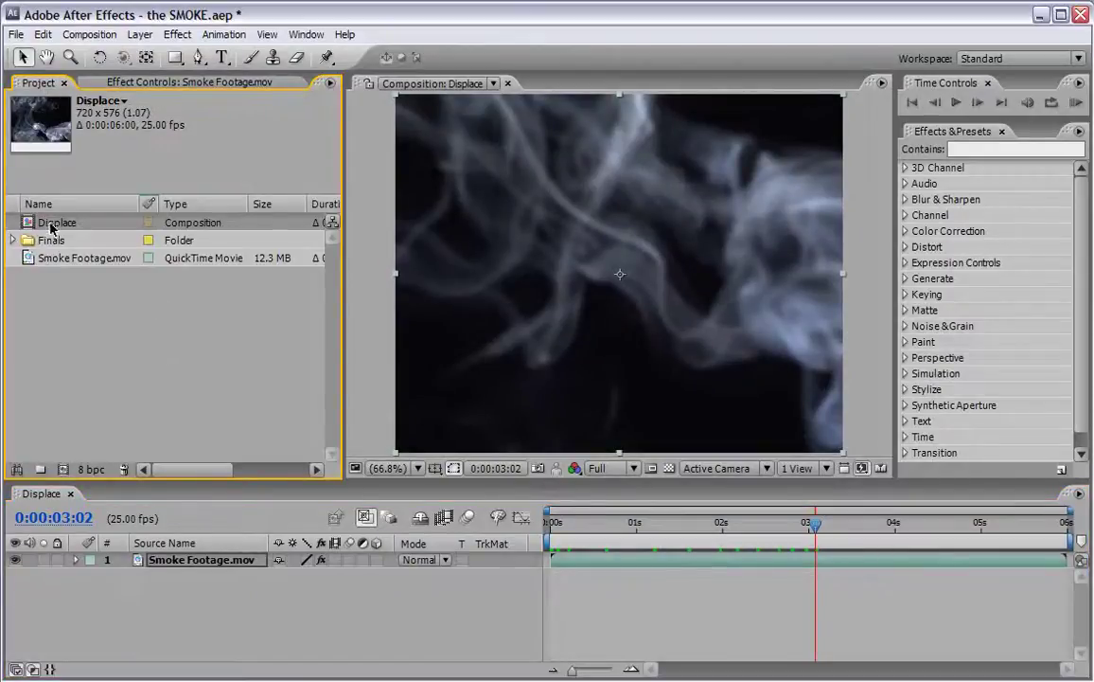
Nest Displace in a new composition and rename it 'Text'.
{"action": "left_click_drag", "start_coordinate": [52, 227], "coordinate": [64, 472]}
{"action": "left_click", "coordinate": [82, 243]}
{"action": "key", "text": "Return"}
{"action": "type", "text": "Text"}
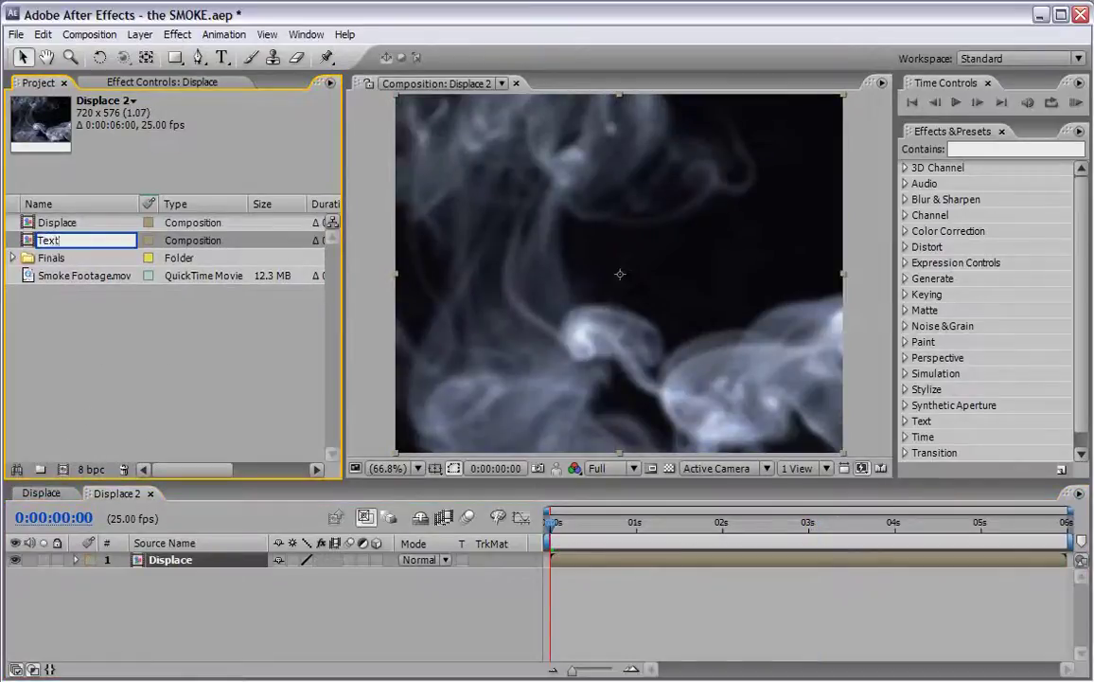
{"action": "key", "text": "Return"}
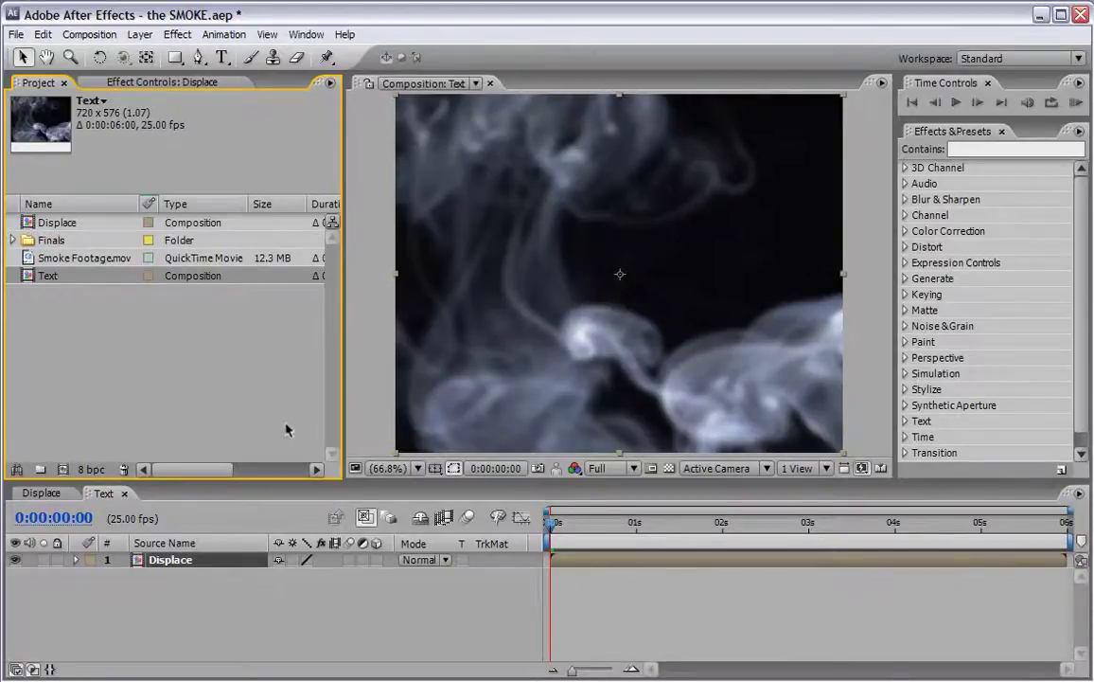
Turn on the Title/Action Safe guides in the viewer.
{"action": "left_click", "coordinate": [218, 591]}
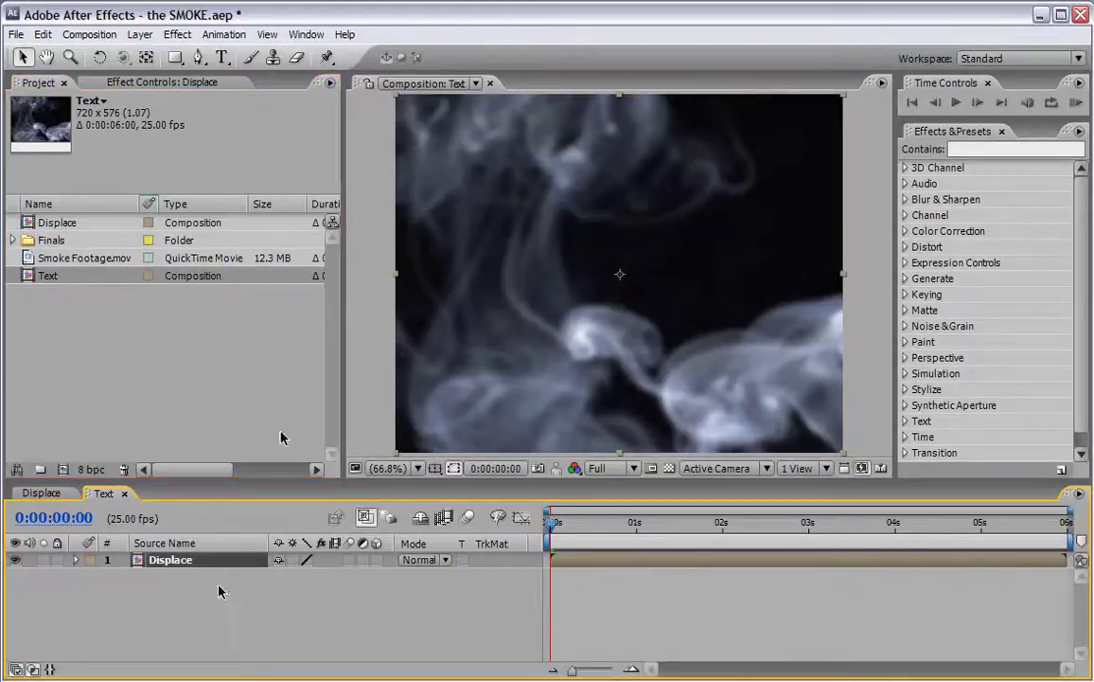
{"action": "left_click", "coordinate": [432, 467]}
{"action": "left_click", "coordinate": [445, 420]}
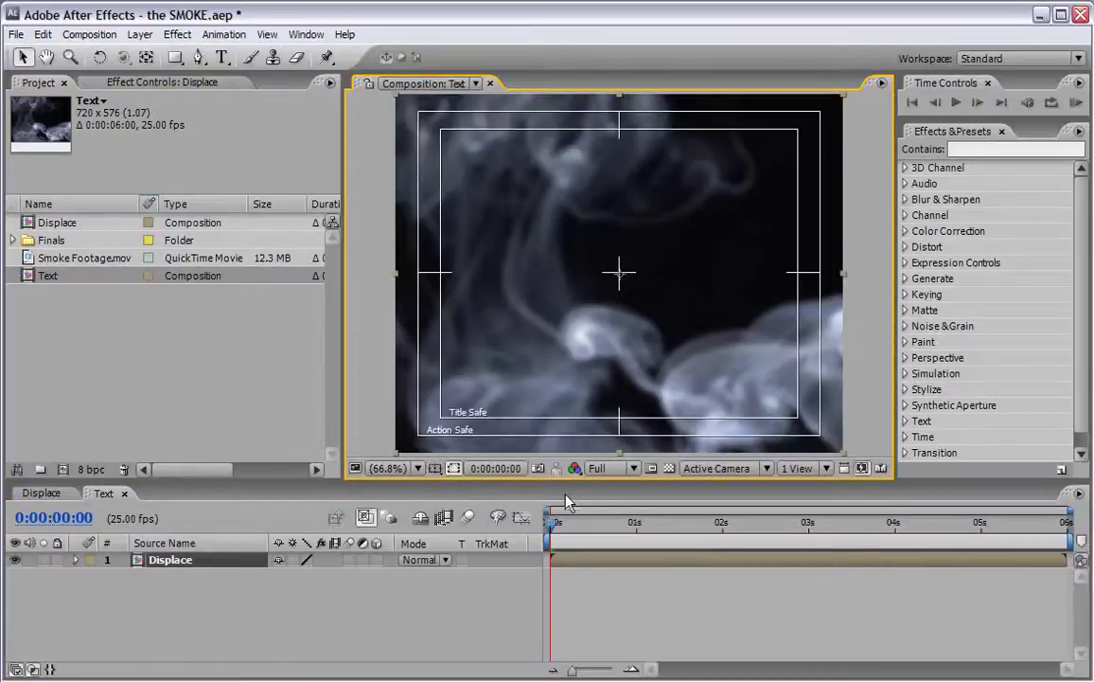
Create a two-line text layer reading 'The' and 'SMOKE' near the composition centre.
{"action": "left_click", "coordinate": [223, 58]}
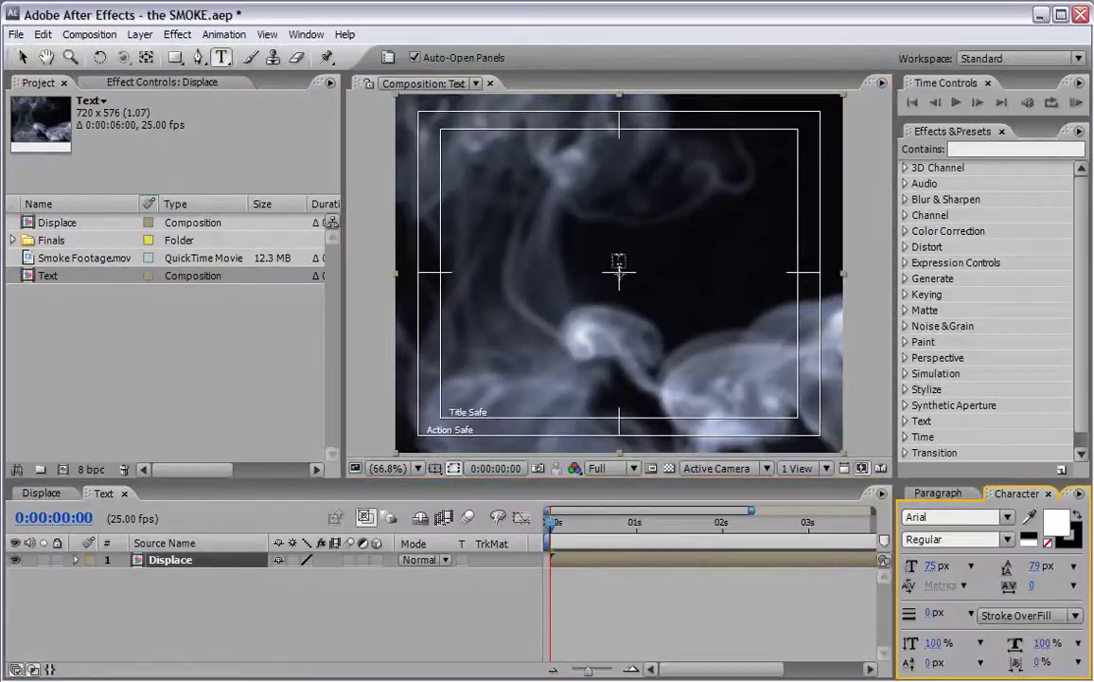
{"action": "left_click", "coordinate": [619, 263]}
{"action": "type", "text": "The"}
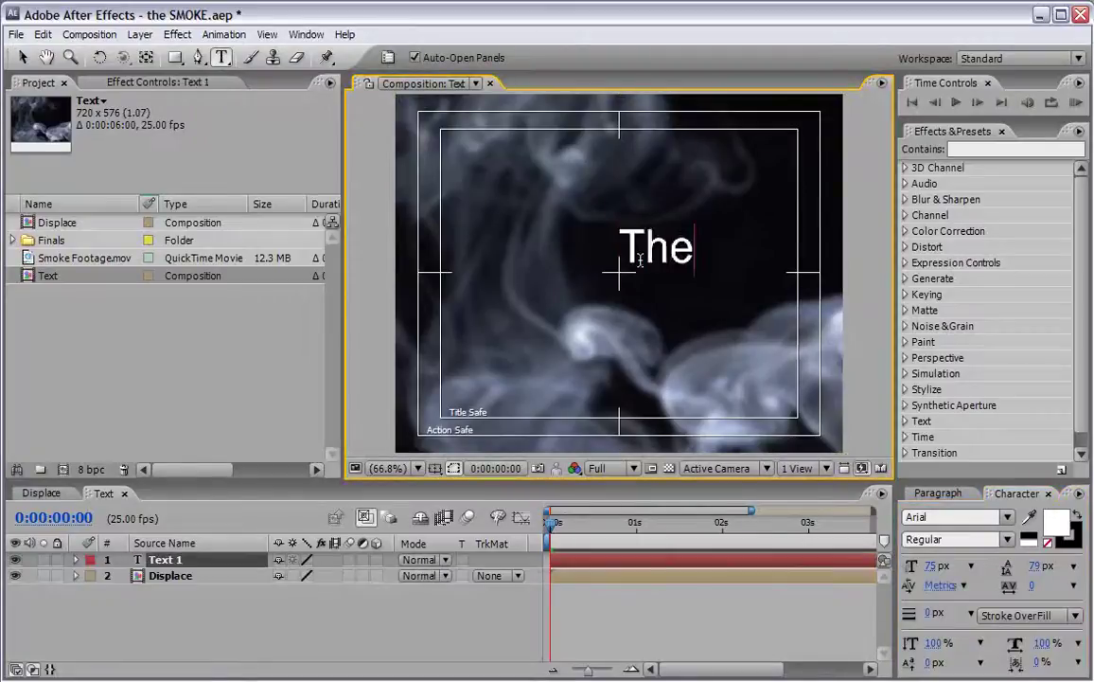
{"action": "key", "text": "Return"}
{"action": "type", "text": "SMOKE"}
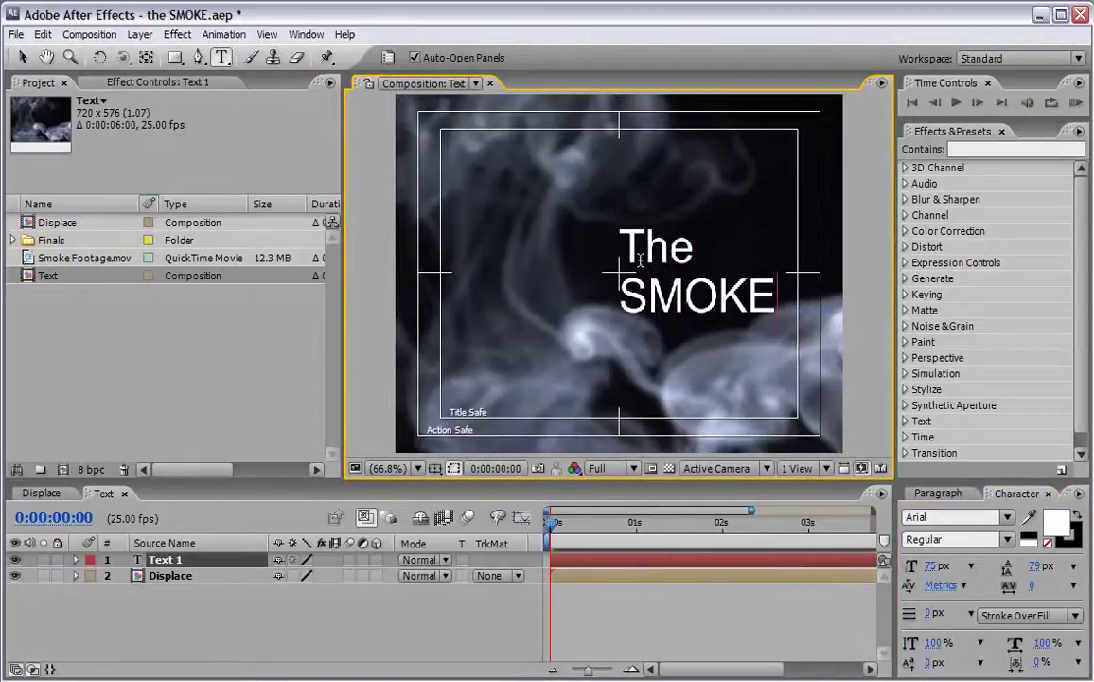
Set the word SMOKE to Arial Black at 150 px.
{"action": "double_click", "coordinate": [624, 287]}
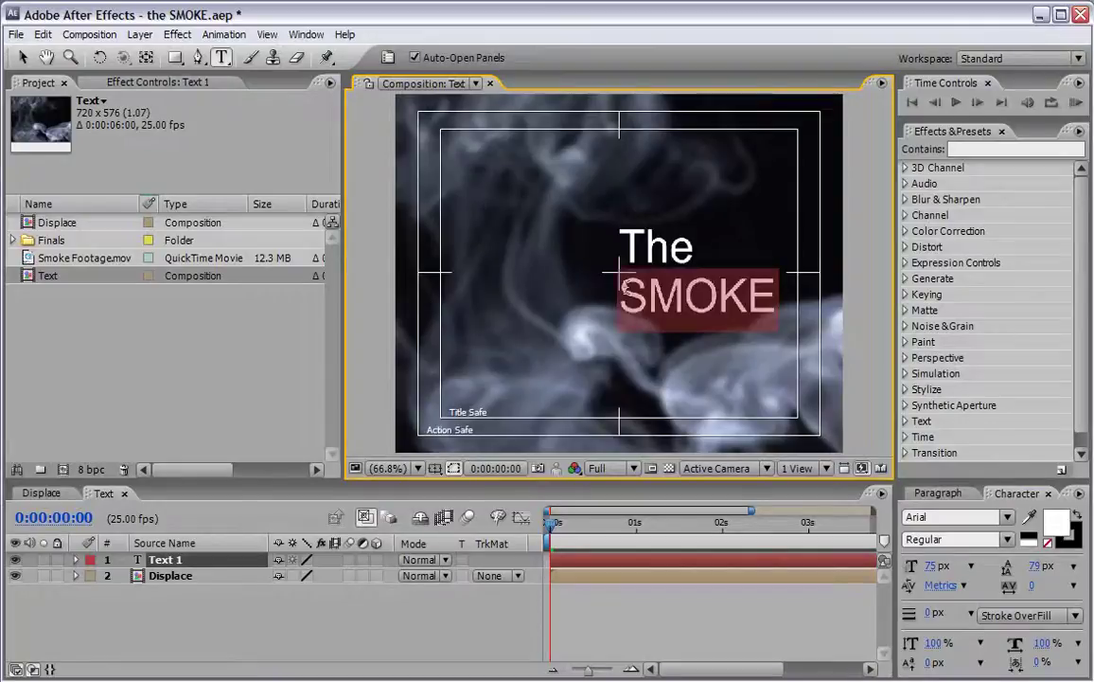
{"action": "left_click", "coordinate": [1009, 517]}
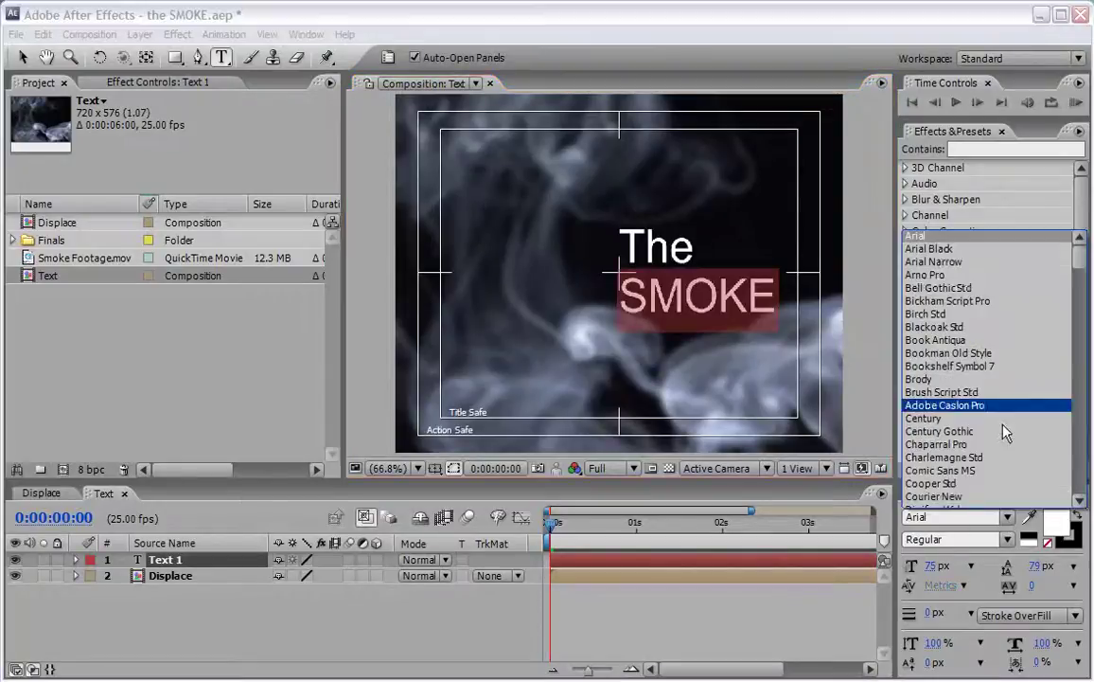
{"action": "left_click", "coordinate": [937, 236]}
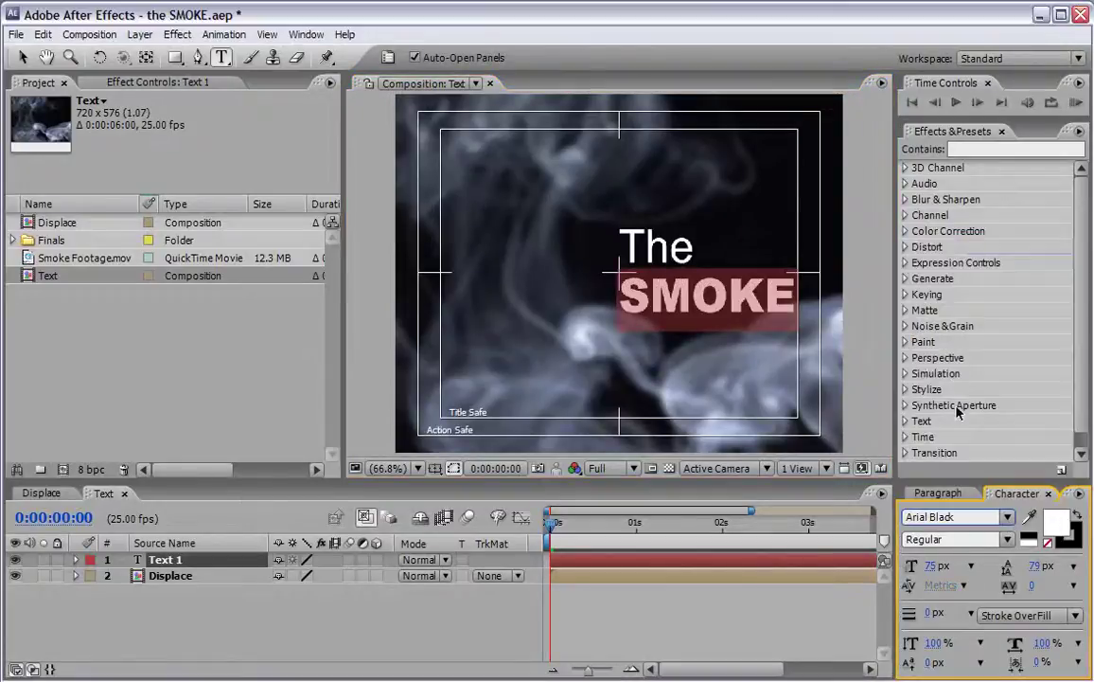
{"action": "left_click", "coordinate": [937, 566]}
{"action": "type", "text": "150"}
{"action": "key", "text": "Return"}
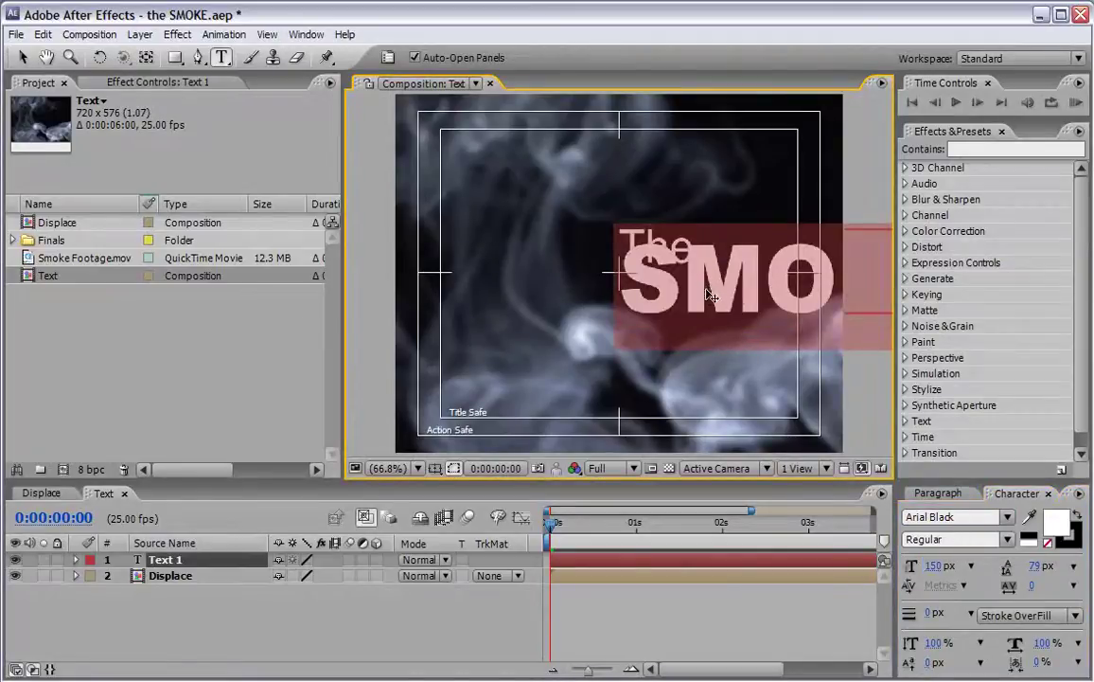
{"action": "key", "text": "KP_Enter"}
Move the title left and increase its line spacing to 121 px leading.
{"action": "left_click_drag", "start_coordinate": [717, 285], "coordinate": [600, 277]}
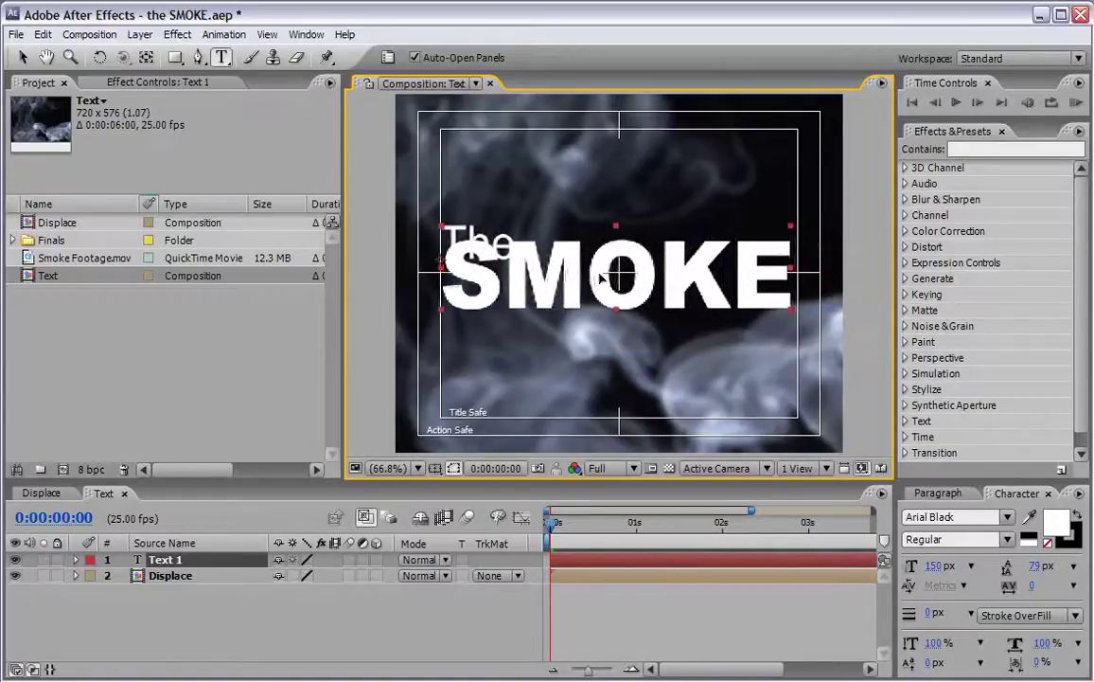
{"action": "double_click", "coordinate": [600, 277]}
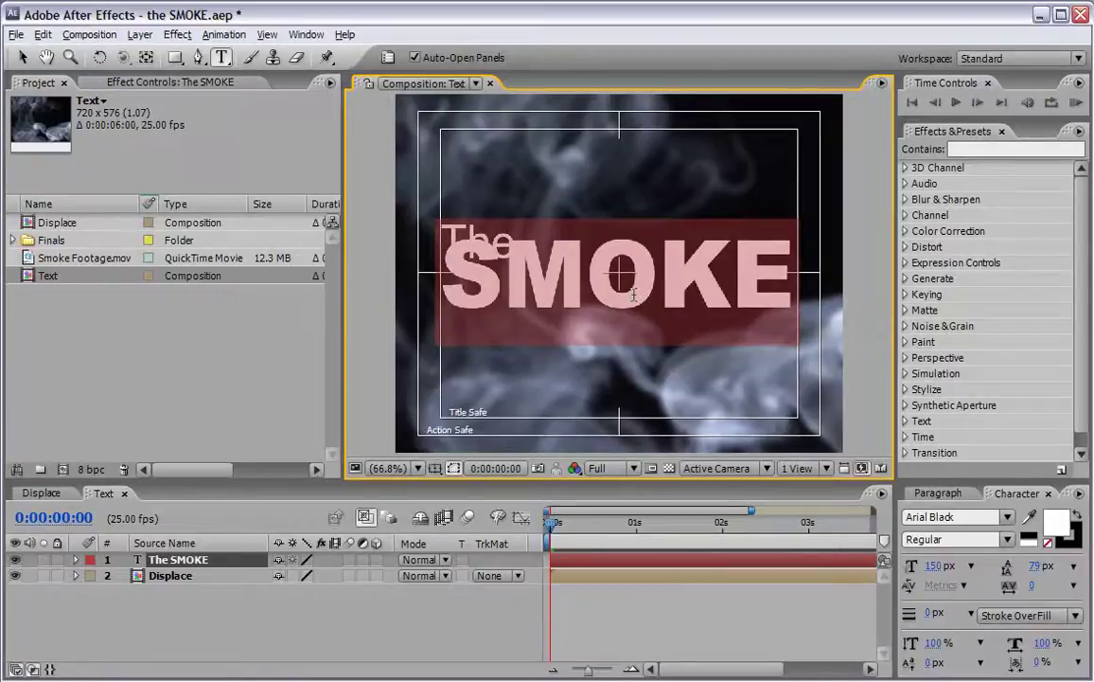
{"action": "key", "text": "alt+Down"}
{"action": "key", "text": "alt+Down"}
{"action": "key", "text": "alt+Down"}
{"action": "key", "text": "alt+Down"}
{"action": "key", "text": "alt+Down"}
{"action": "key", "text": "alt+Down"}
{"action": "key", "text": "alt+Down"}
{"action": "key", "text": "alt+Down"}
{"action": "key", "text": "alt+Down"}
{"action": "key", "text": "alt+Down"}
{"action": "key", "text": "alt+Down"}
{"action": "key", "text": "alt+Down"}
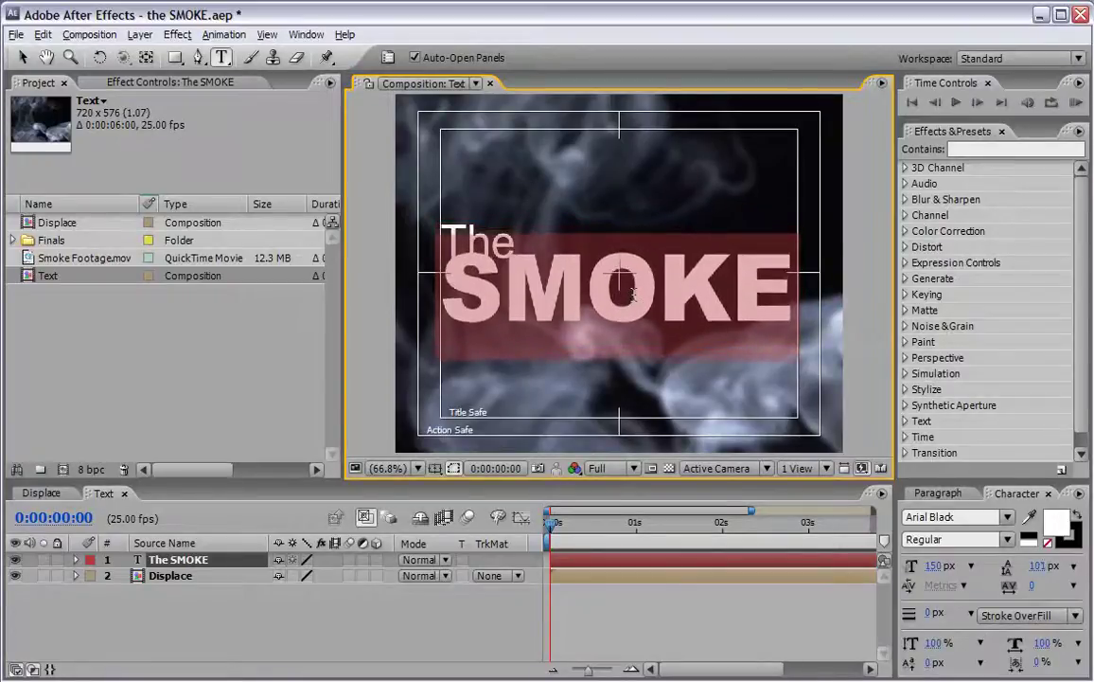
{"action": "key", "text": "alt+Down"}
{"action": "key", "text": "alt+Down"}
{"action": "key", "text": "alt+Down"}
{"action": "key", "text": "alt+Down"}
{"action": "key", "text": "alt+Down"}
{"action": "key", "text": "alt+Down"}
{"action": "key", "text": "alt+Down"}
{"action": "key", "text": "alt+Down"}
{"action": "key", "text": "alt+Down"}
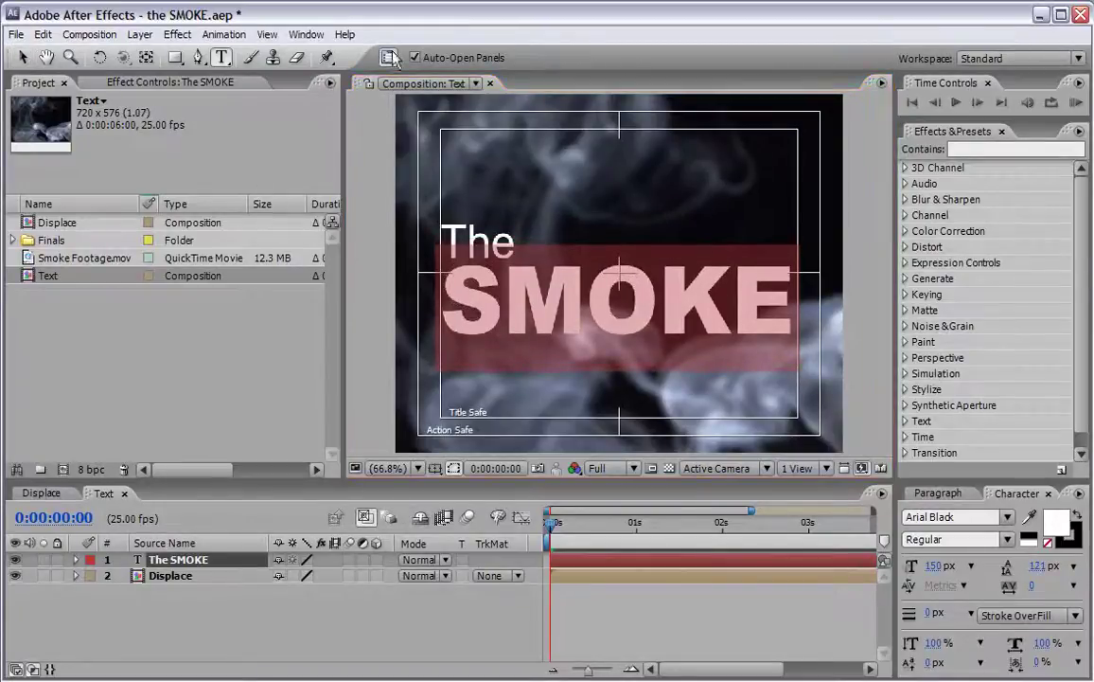
{"action": "left_click", "coordinate": [23, 57]}
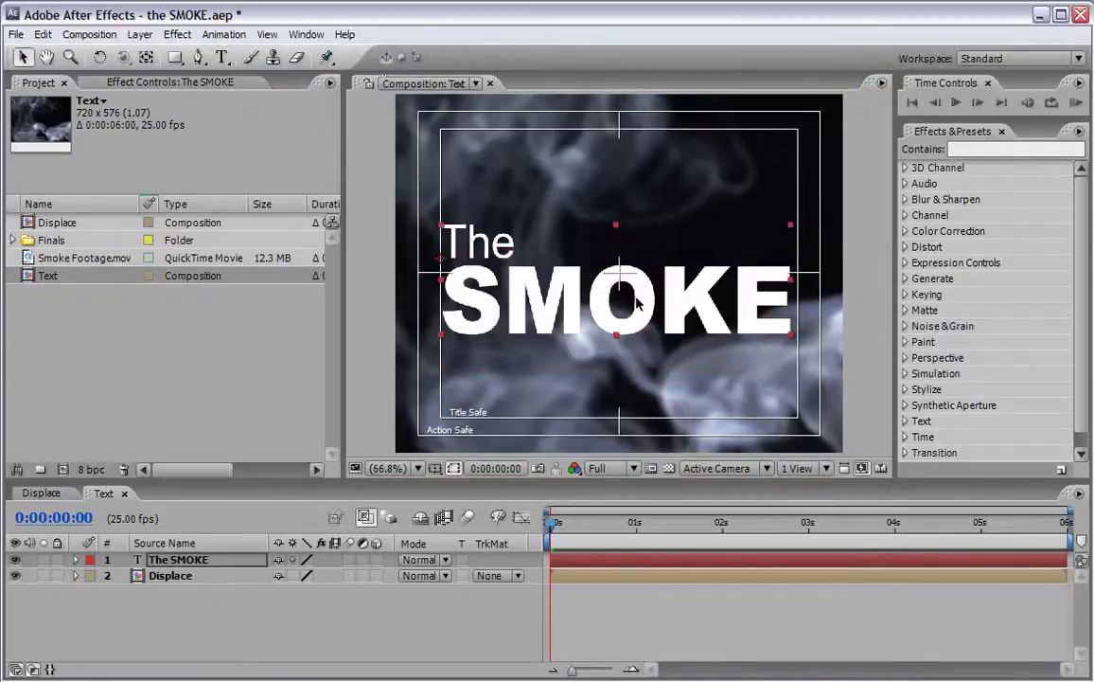
Nudge the title up slightly and display only its Scale property in the timeline.
{"action": "left_click_drag", "start_coordinate": [638, 309], "coordinate": [636, 284]}
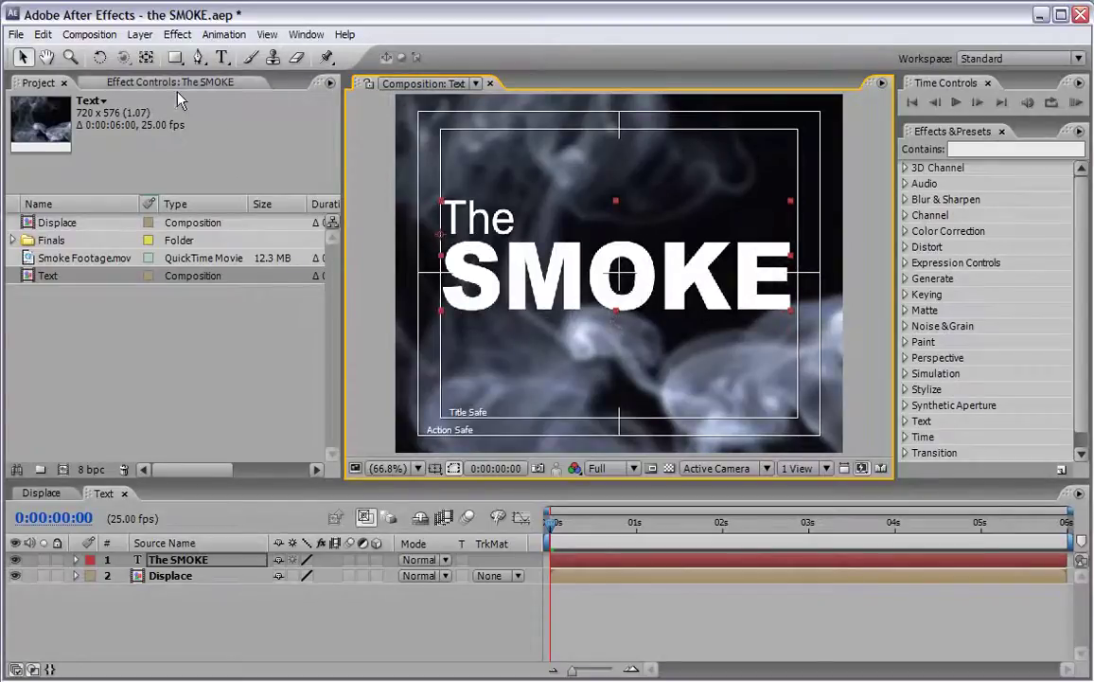
{"action": "left_click", "coordinate": [146, 57]}
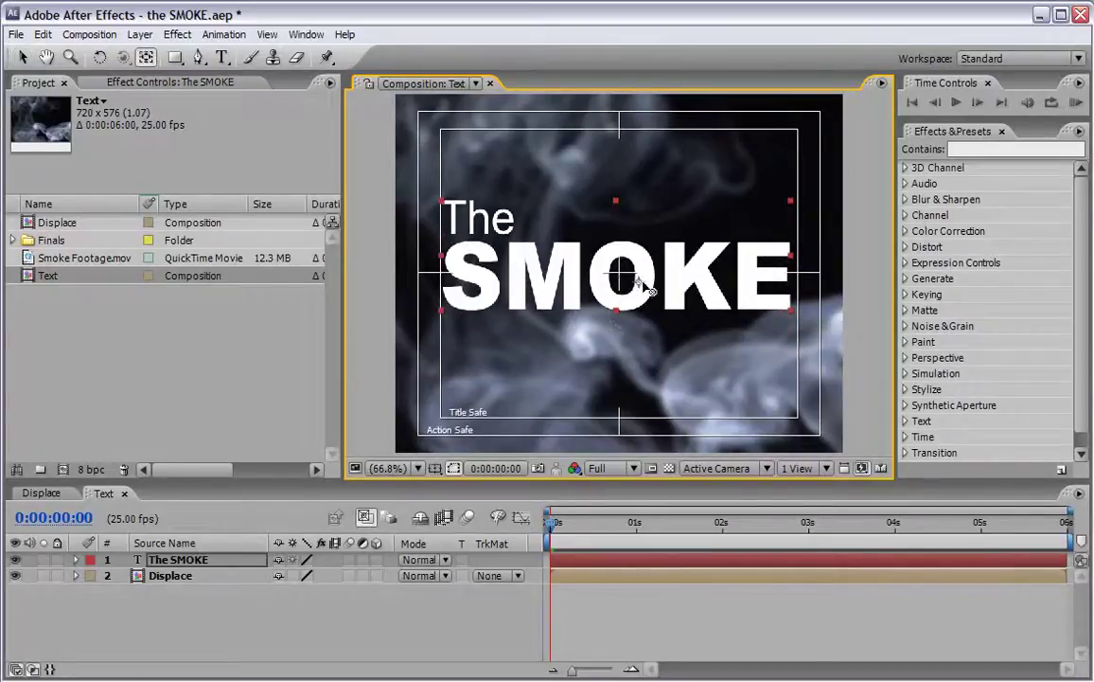
{"action": "left_click", "coordinate": [179, 564]}
{"action": "key", "text": "v"}
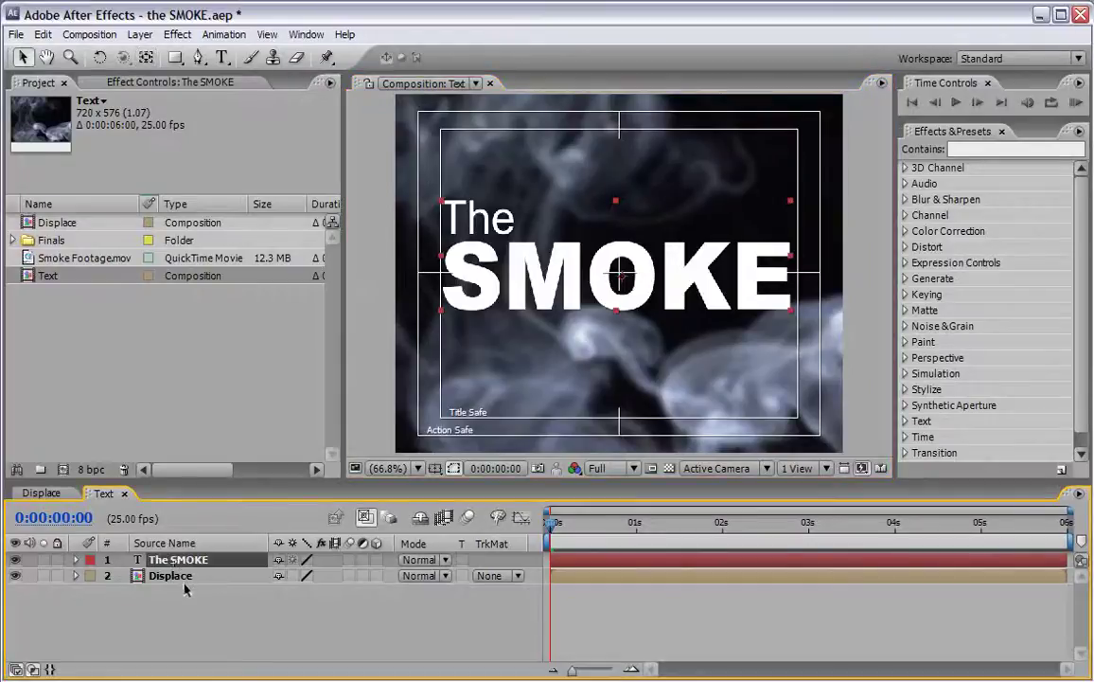
{"action": "key", "text": "s"}
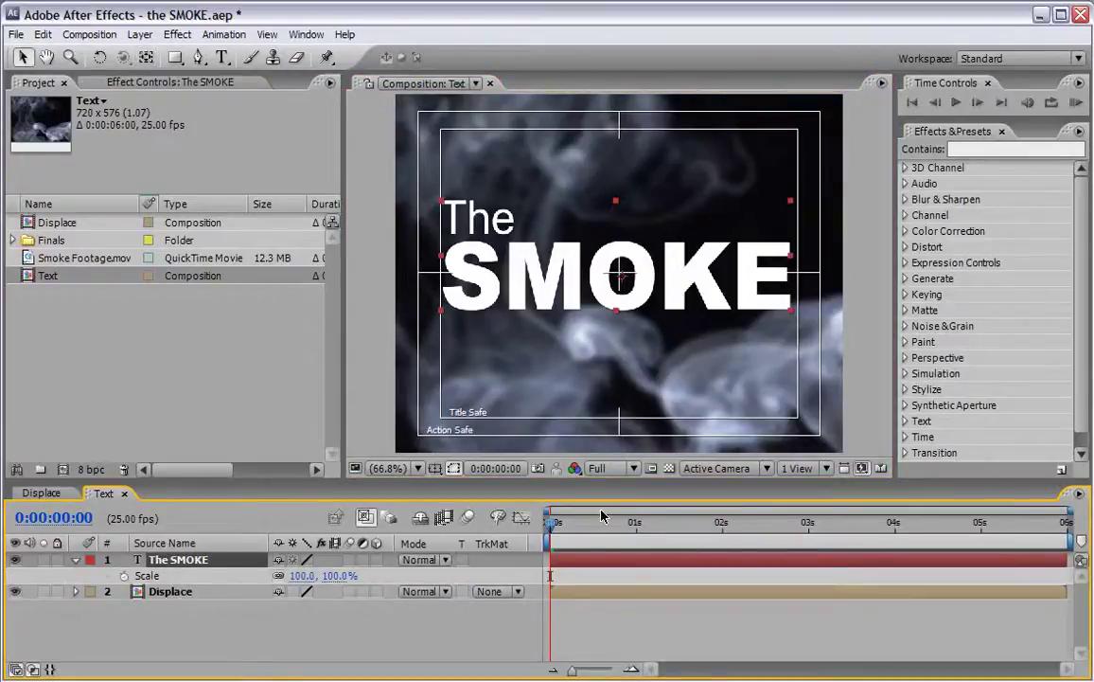
{"action": "mouse_move", "coordinate": [552, 521]}
{"action": "left_mouse_down"}
{"action": "mouse_move", "coordinate": [1041, 502]}
{"action": "mouse_move", "coordinate": [855, 519]}
{"action": "mouse_move", "coordinate": [549, 520]}
{"action": "left_mouse_up"}
Hide the Displace layer and apply Displacement Map to the title using Displace as the map.
{"action": "left_click", "coordinate": [14, 592]}
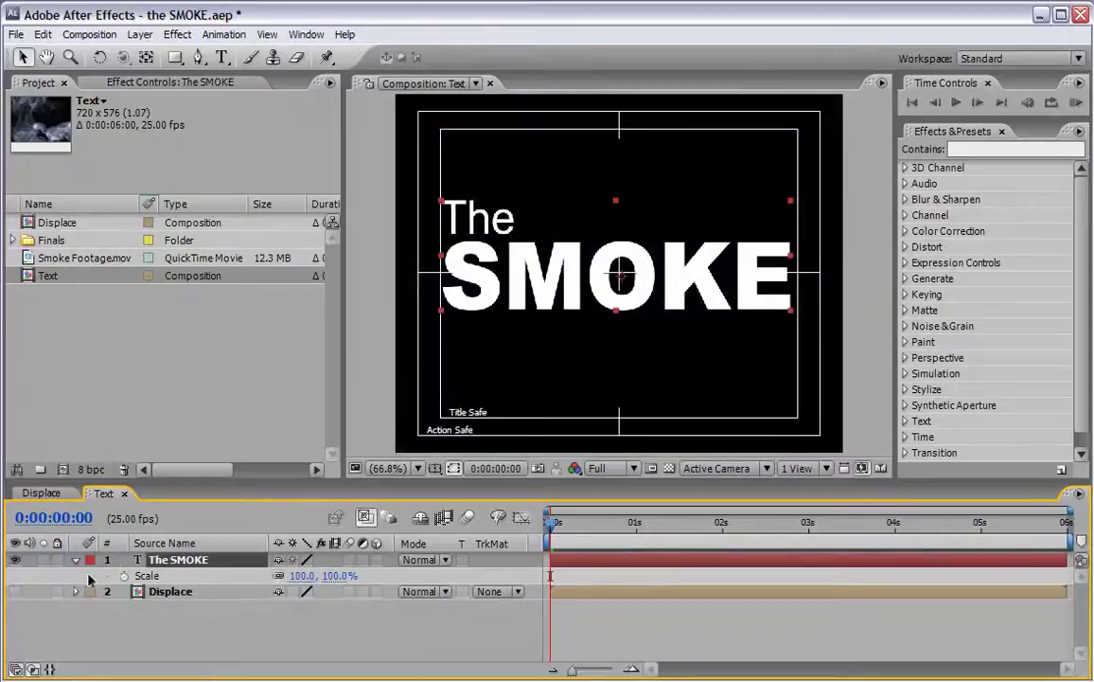
{"action": "left_click", "coordinate": [177, 34]}
{"action": "mouse_move", "coordinate": [195, 191]}
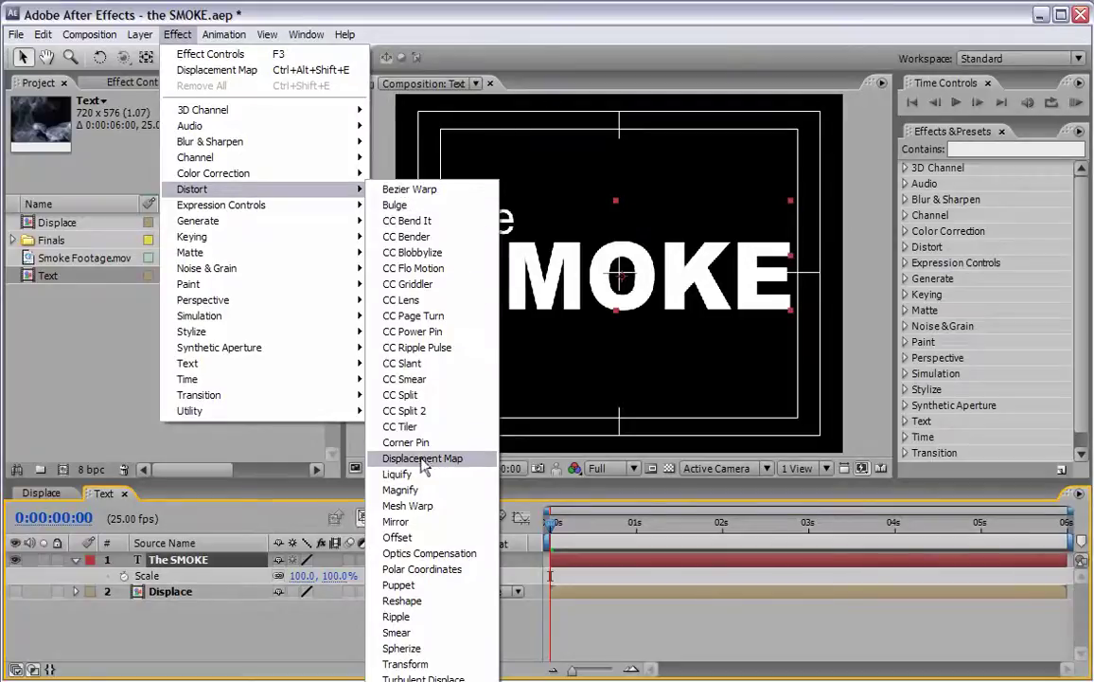
{"action": "left_click", "coordinate": [426, 458]}
{"action": "left_click", "coordinate": [212, 137]}
{"action": "left_click", "coordinate": [212, 149]}
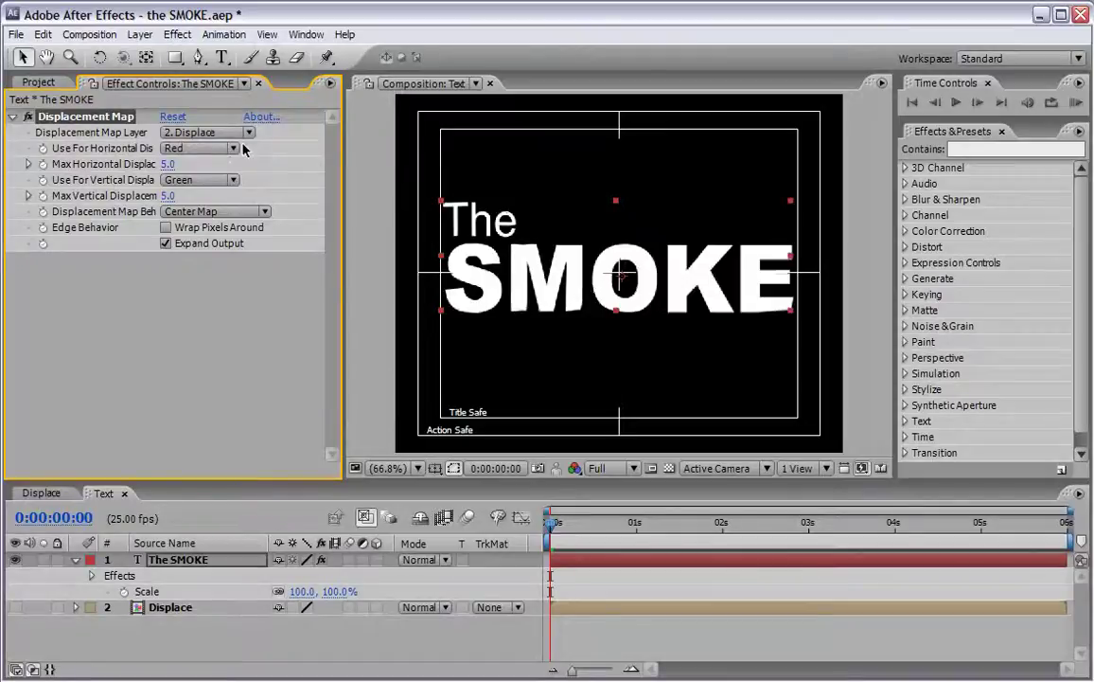
Drive both displacement channels by Luminance with maximum displacement 10 horizontally and vertically.
{"action": "left_click", "coordinate": [207, 150]}
{"action": "left_click", "coordinate": [213, 215]}
{"action": "left_click", "coordinate": [209, 180]}
{"action": "left_click", "coordinate": [212, 225]}
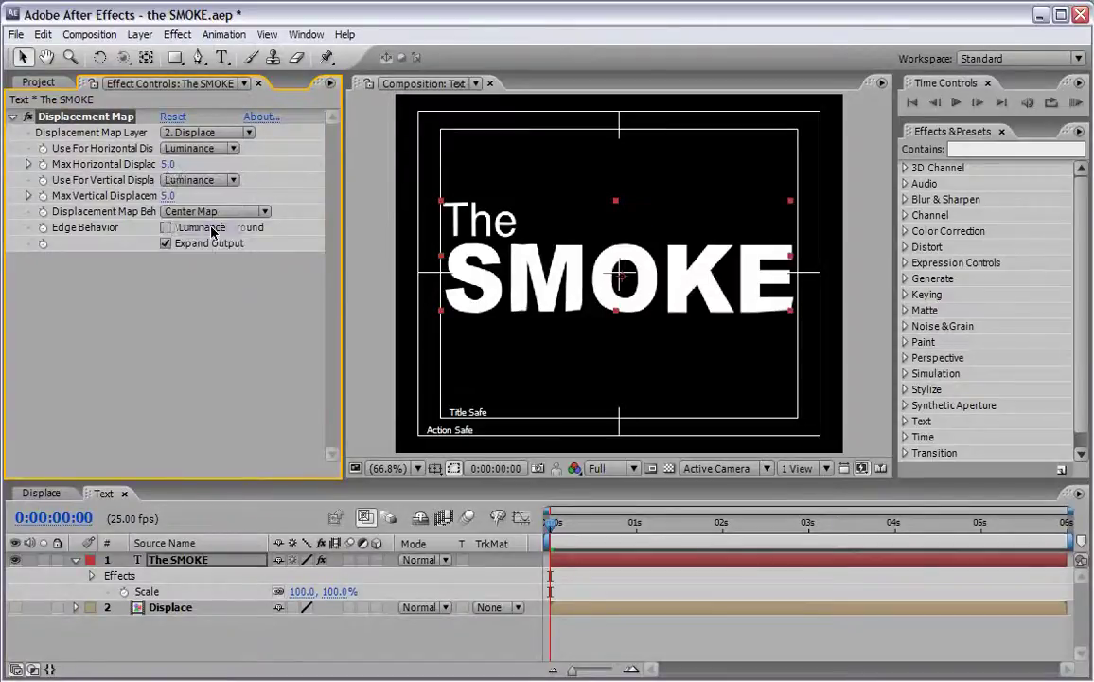
{"action": "left_click", "coordinate": [169, 164]}
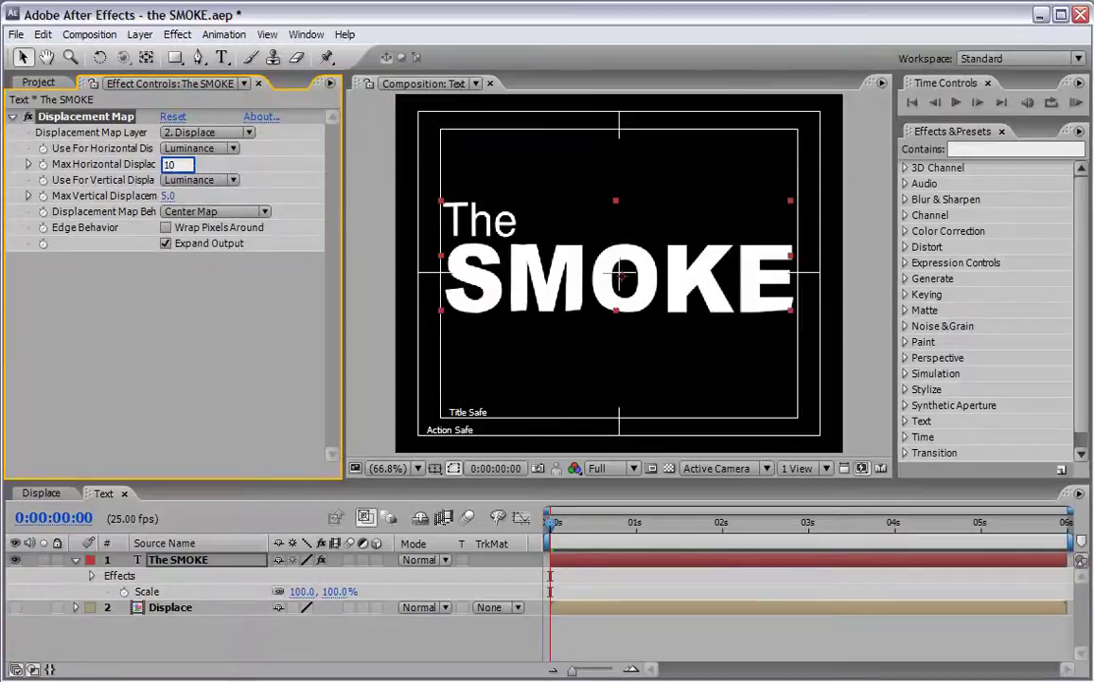
{"action": "key", "text": "Tab"}
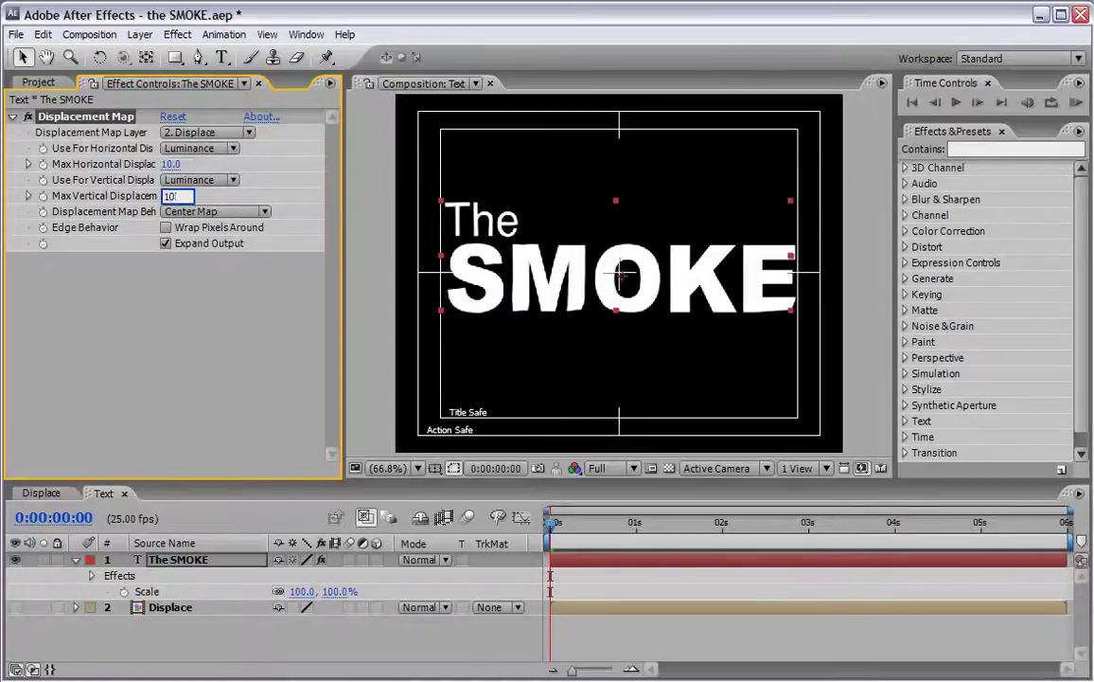
{"action": "type", "text": "10"}
{"action": "key", "text": "Return"}
{"action": "left_click_drag", "start_coordinate": [556, 522], "coordinate": [653, 523]}
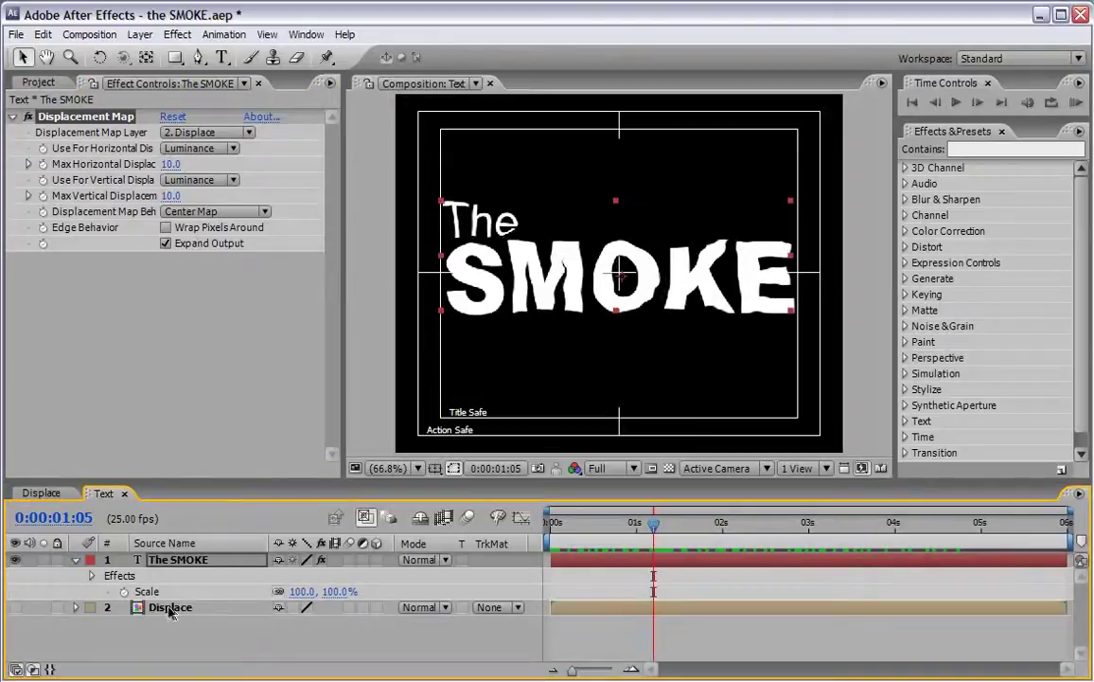
Add Smoke Footage.mov to the timeline below the title layer.
{"action": "left_click", "coordinate": [50, 82]}
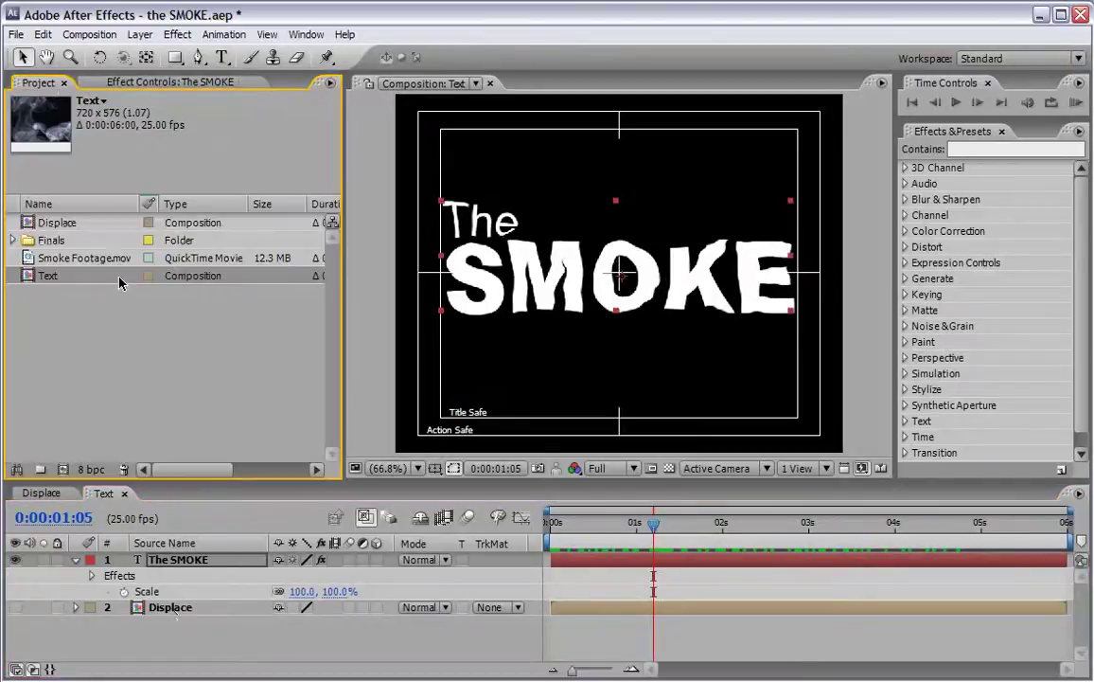
{"action": "left_click", "coordinate": [56, 258]}
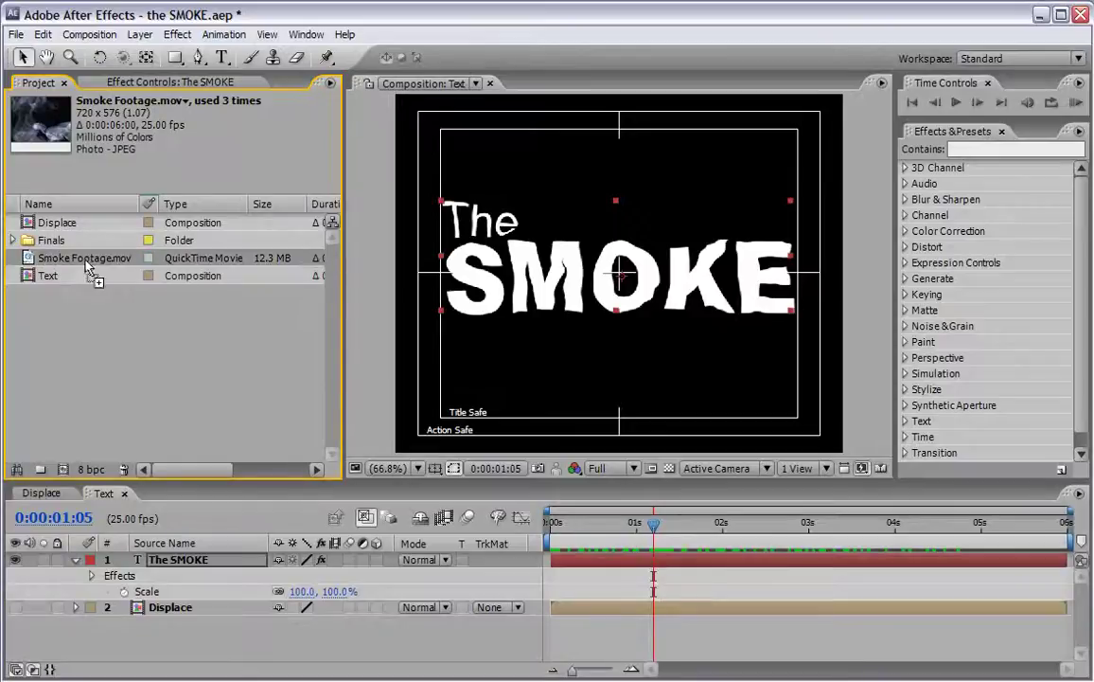
{"action": "left_click", "coordinate": [139, 591]}
{"action": "left_click_drag", "start_coordinate": [139, 591], "coordinate": [142, 589]}
{"action": "mouse_move", "coordinate": [54, 518]}
{"action": "left_mouse_down"}
{"action": "mouse_move", "coordinate": [68, 518]}
{"action": "mouse_move", "coordinate": [58, 518]}
{"action": "left_mouse_up"}
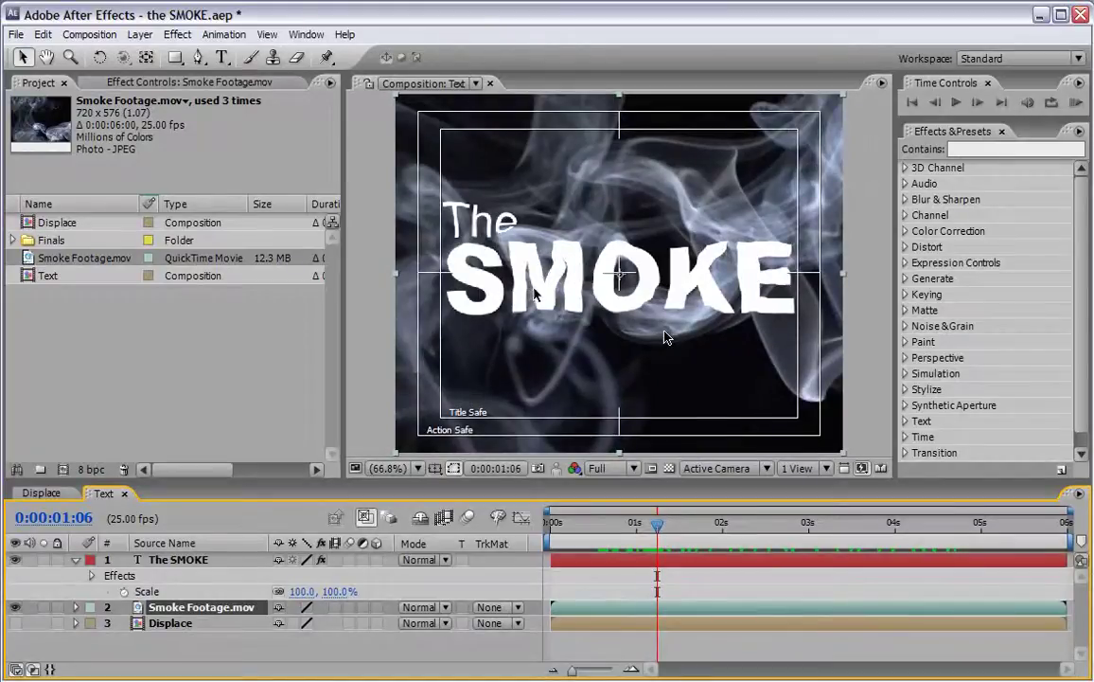
Hide the safe-area guides and set the footage's track matte to Alpha Matte 'The SMOKE', then preview.
{"action": "left_click", "coordinate": [454, 468]}
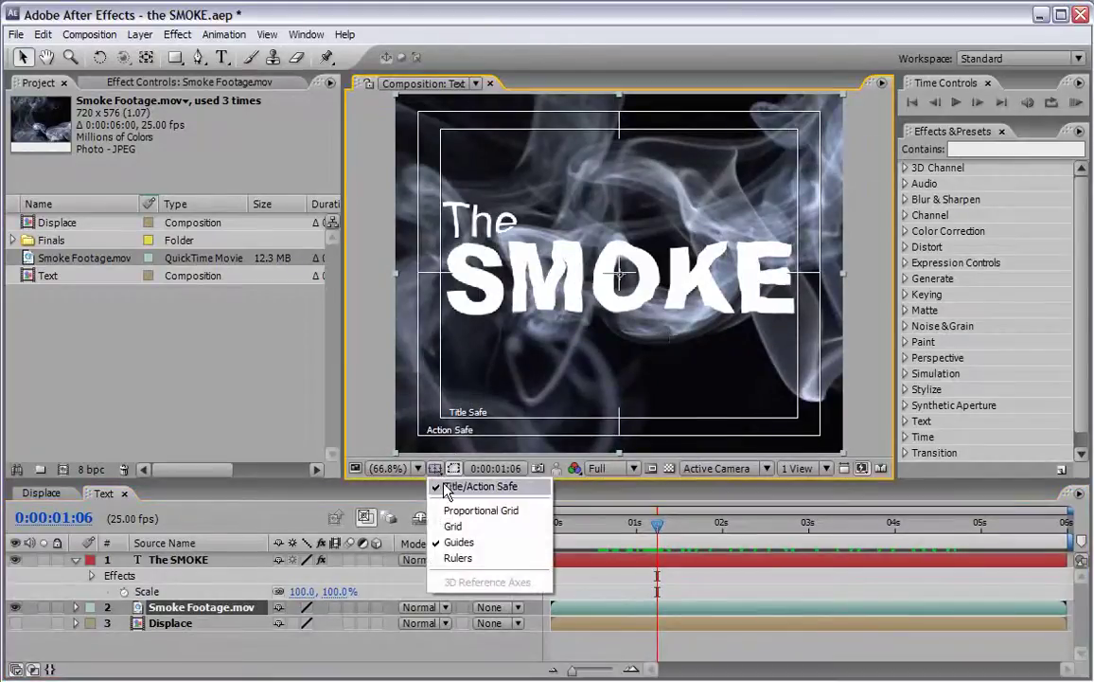
{"action": "left_click", "coordinate": [457, 482]}
{"action": "left_click", "coordinate": [339, 650]}
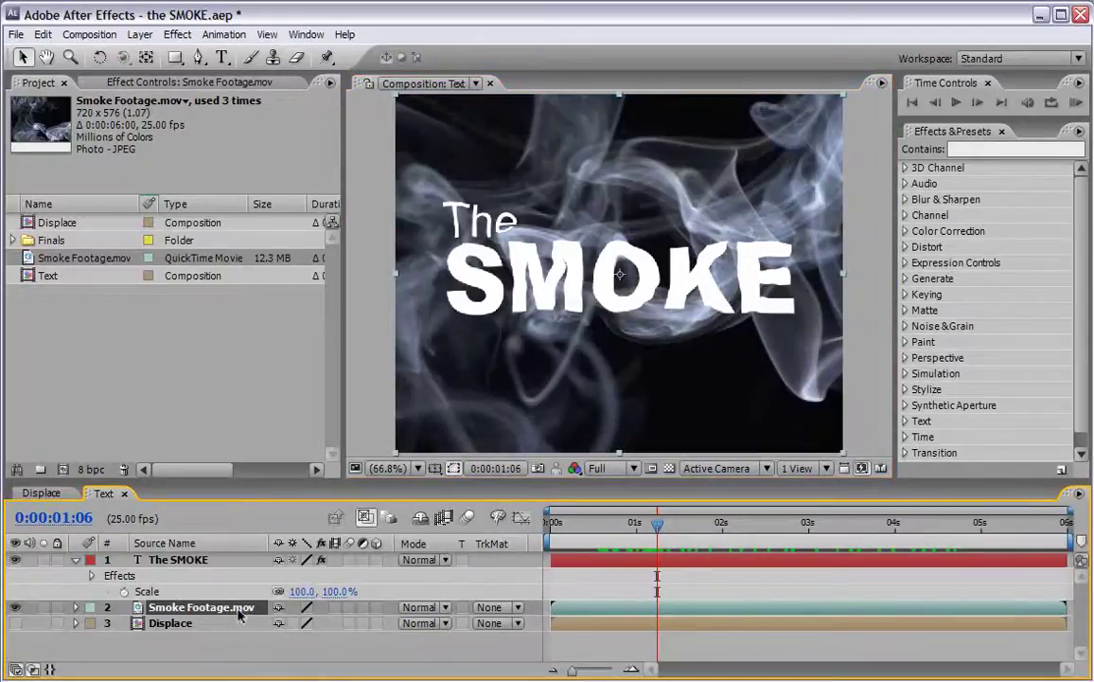
{"action": "left_click", "coordinate": [499, 610]}
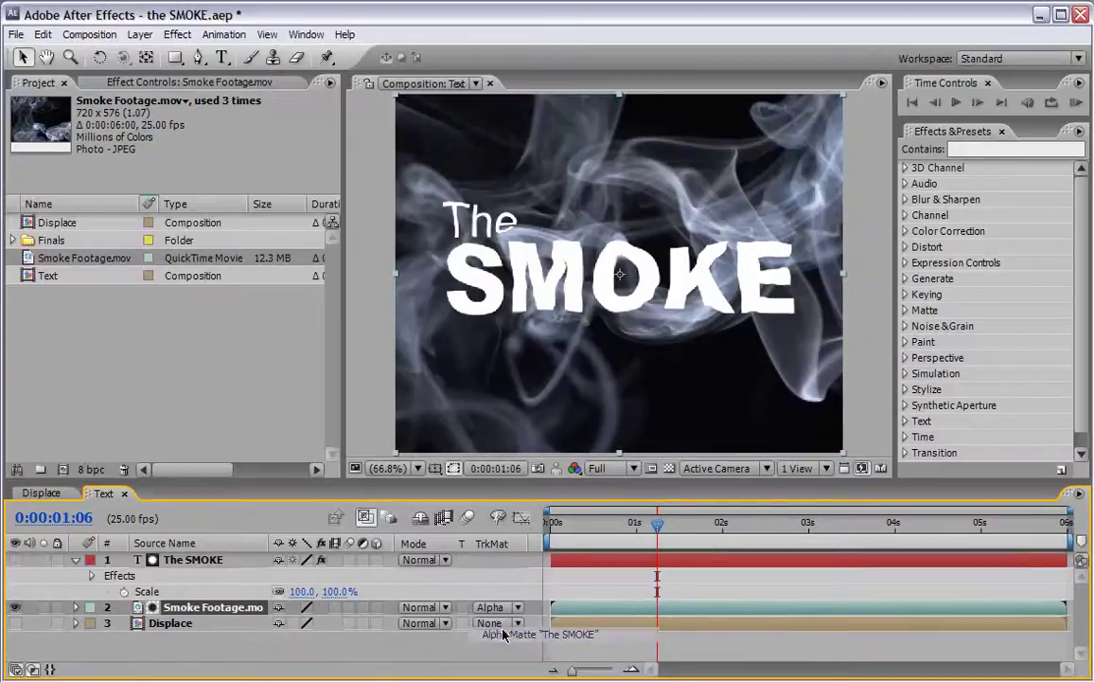
{"action": "left_click", "coordinate": [494, 630]}
{"action": "left_click_drag", "start_coordinate": [658, 528], "coordinate": [745, 525]}
{"action": "key", "text": "KP_0"}
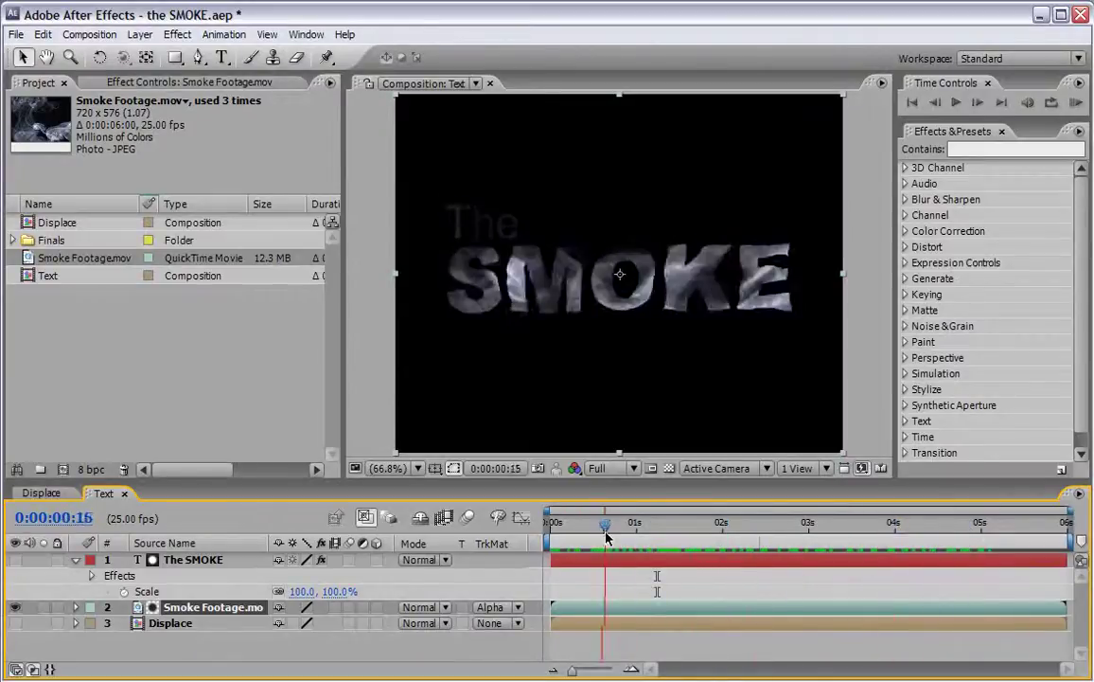
Set a starting Scale keyframe of 0% at 0 seconds.
{"action": "left_click", "coordinate": [579, 579]}
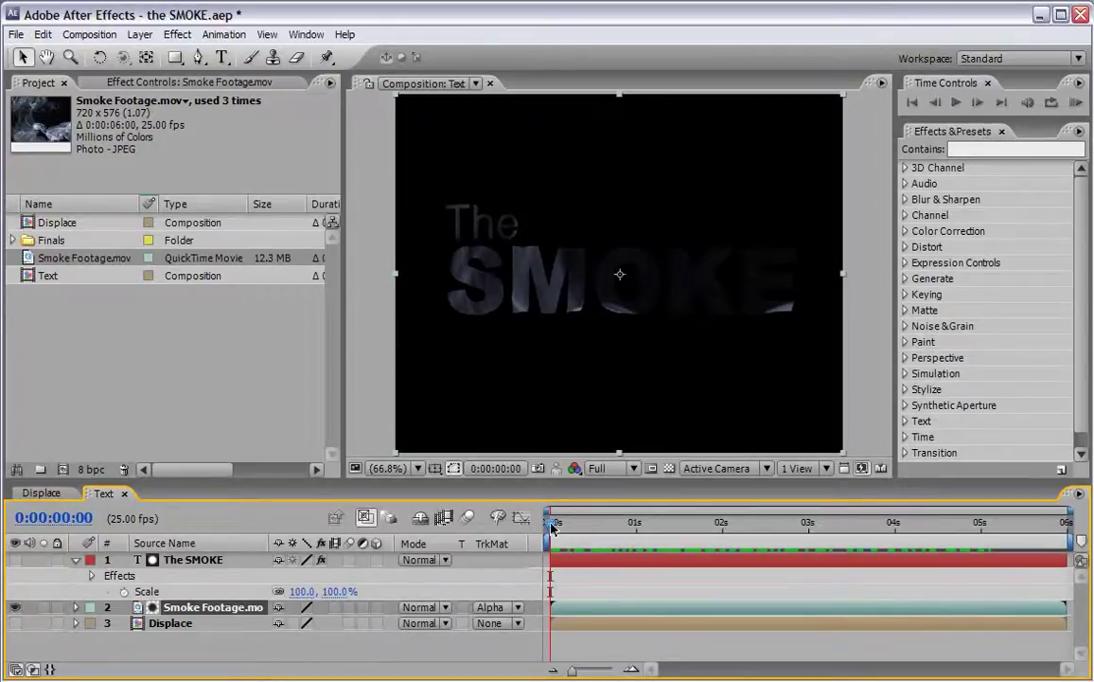
{"action": "left_click", "coordinate": [123, 591]}
{"action": "left_click", "coordinate": [301, 591]}
{"action": "type", "text": "0"}
{"action": "key", "text": "Return"}
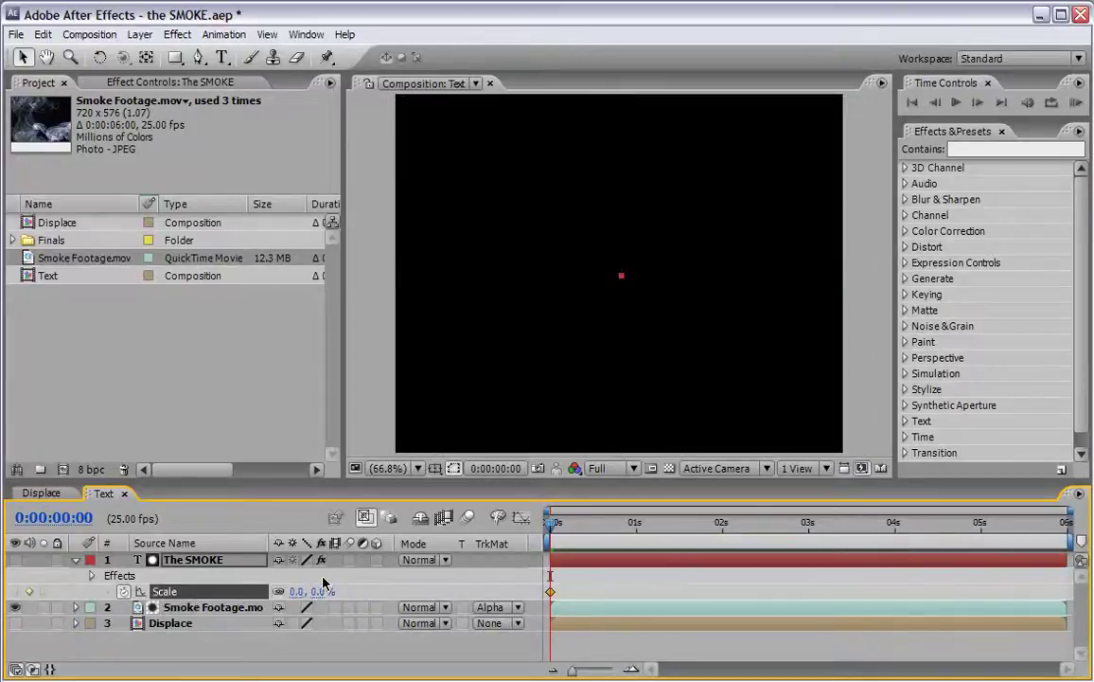
Add a 100% Scale keyframe at 5 seconds, ease both keyframes, and preview.
{"action": "left_click", "coordinate": [982, 523]}
{"action": "left_click", "coordinate": [322, 590]}
{"action": "type", "text": "100"}
{"action": "key", "text": "Return"}
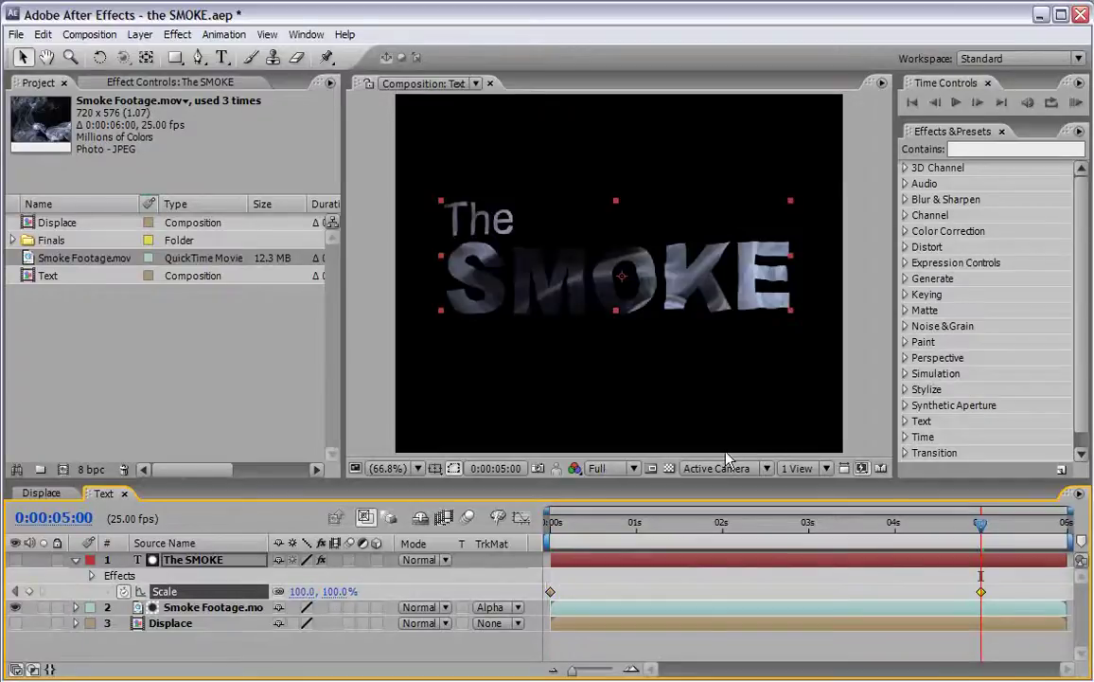
{"action": "left_click_drag", "start_coordinate": [996, 588], "coordinate": [560, 606]}
{"action": "key", "text": "Home"}
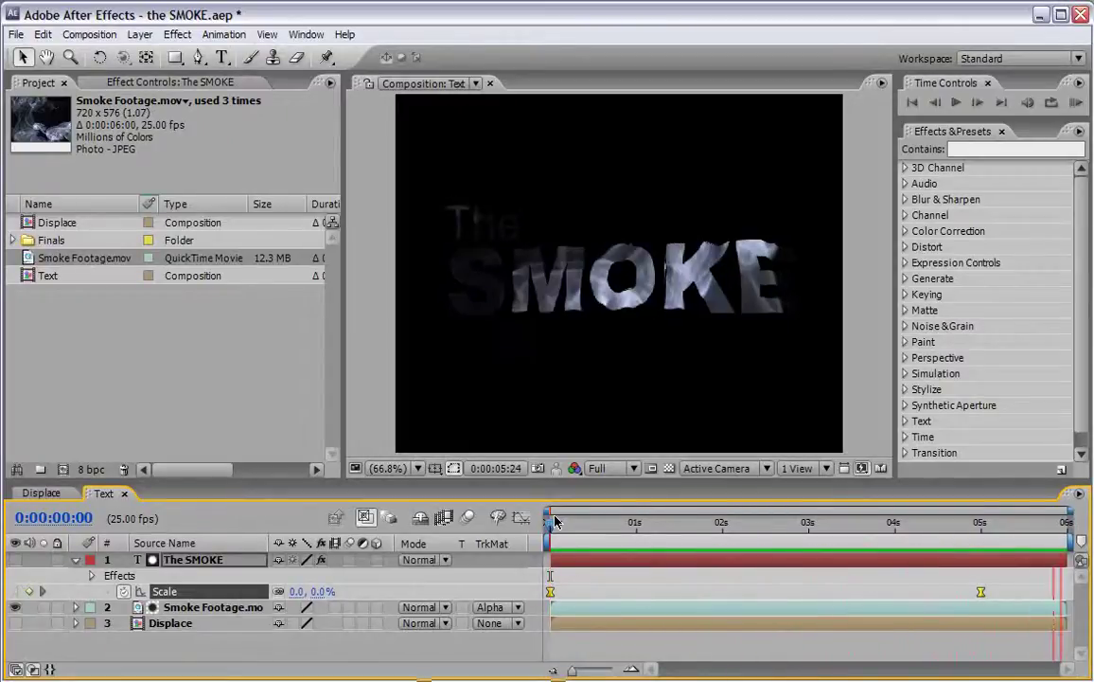
{"action": "left_click", "coordinate": [555, 520]}
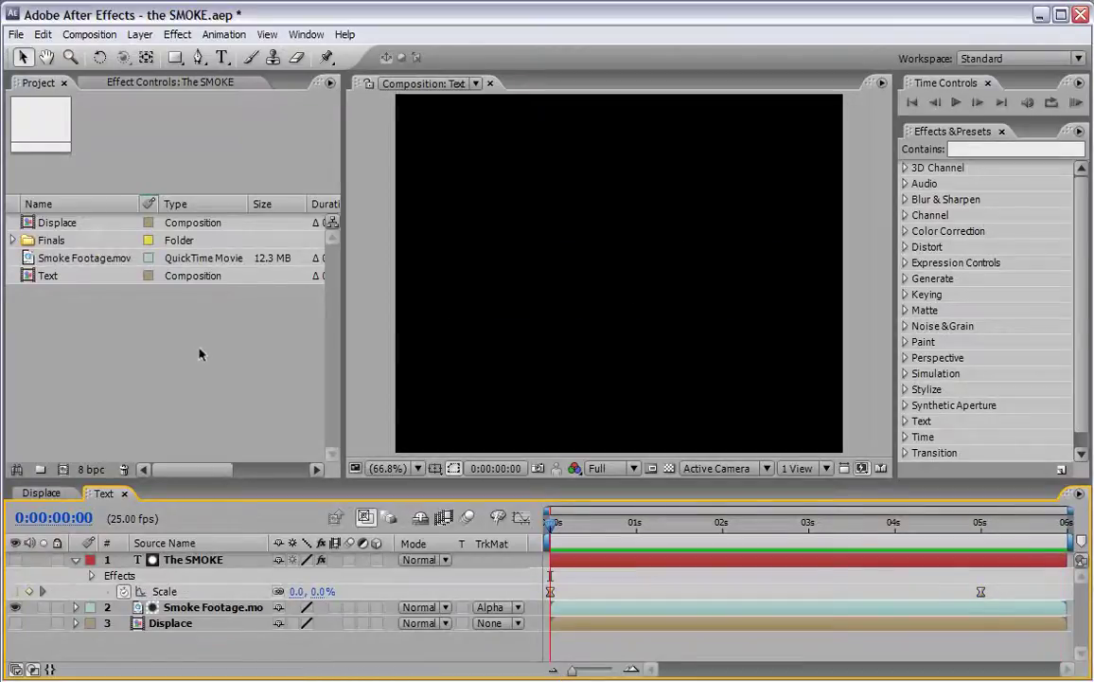
Nest the Text comp in a new composition and rename it 'The SMOKE'.
{"action": "left_click", "coordinate": [42, 276]}
{"action": "left_click_drag", "start_coordinate": [28, 275], "coordinate": [62, 471]}
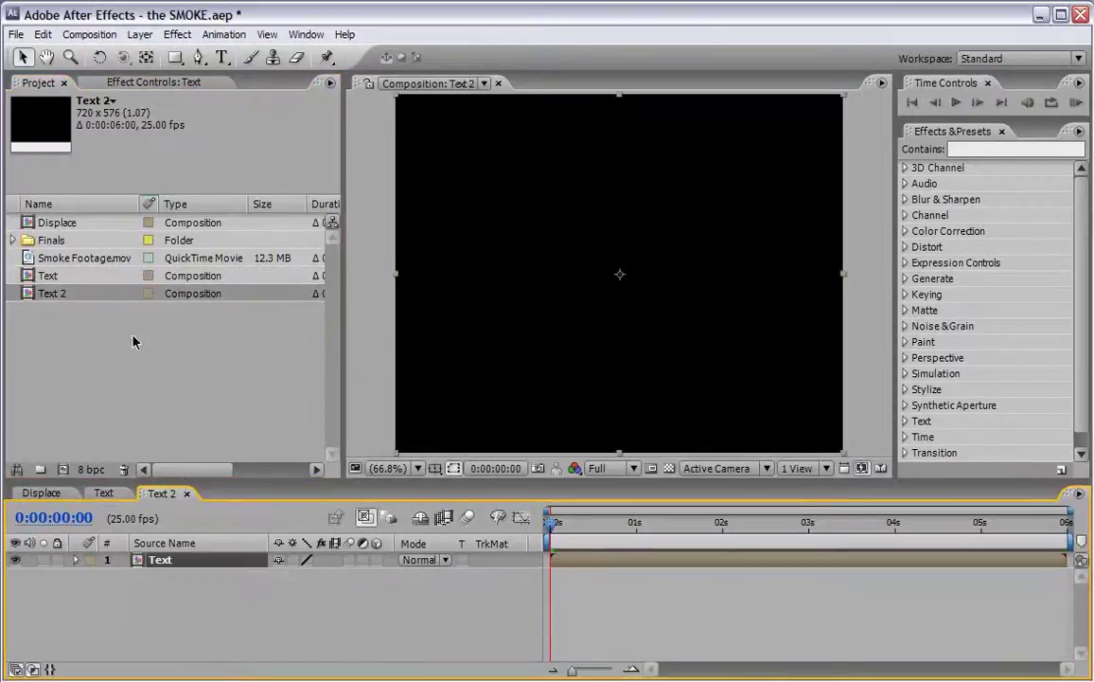
{"action": "left_click", "coordinate": [58, 297]}
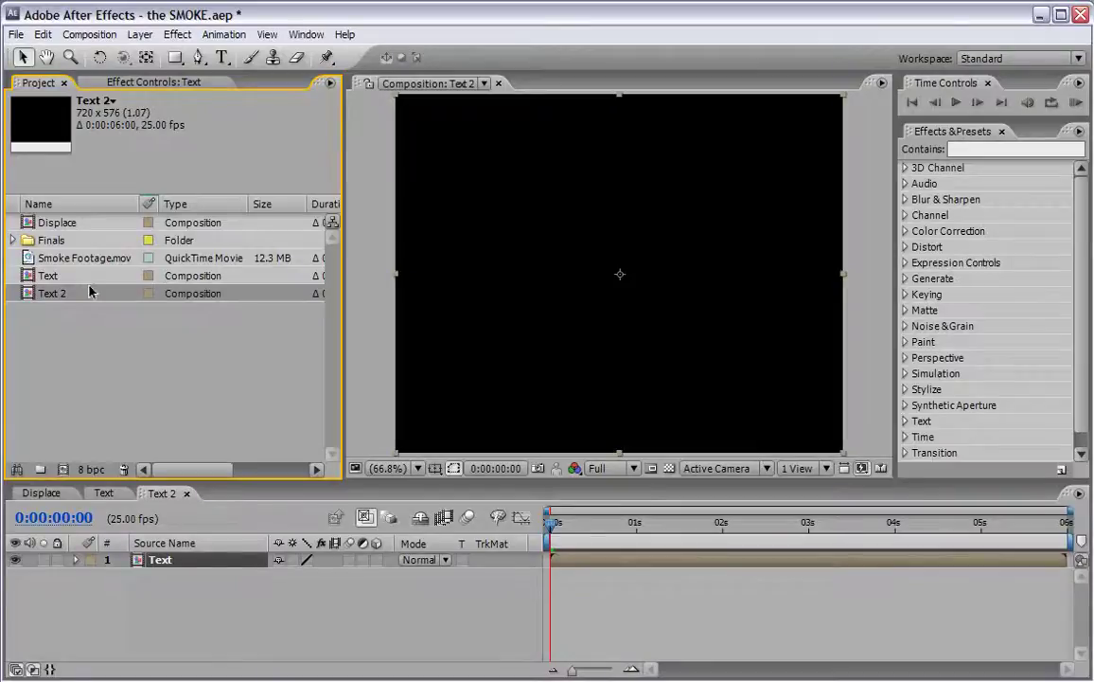
{"action": "key", "text": "Return"}
{"action": "type", "text": "The"}
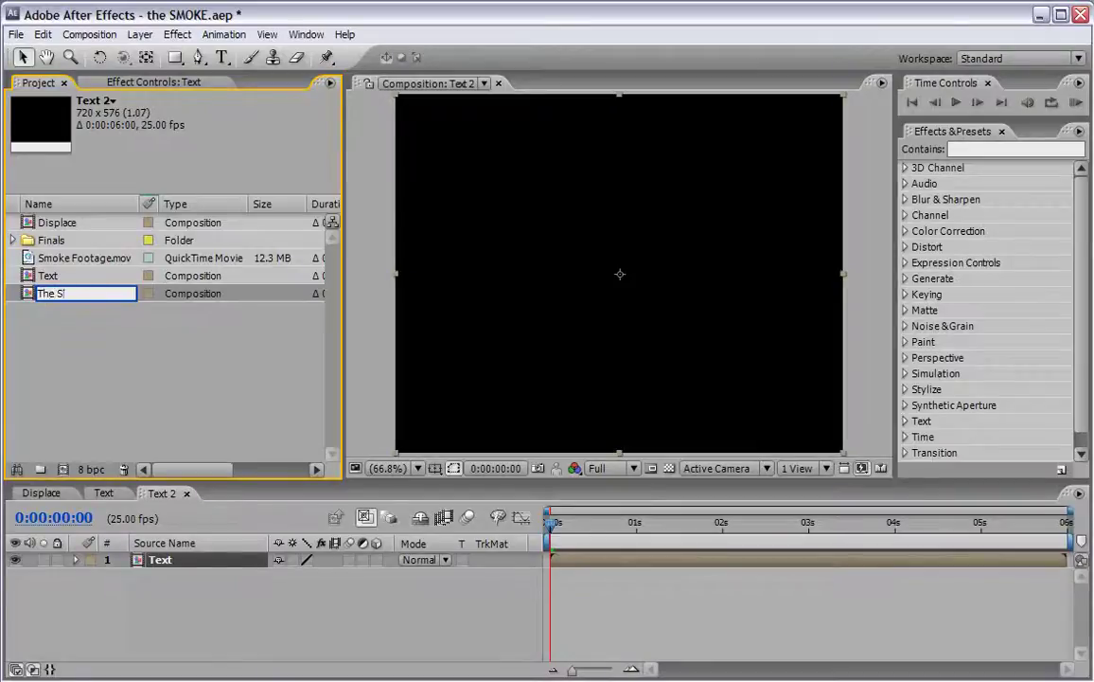
{"action": "type", "text": " SMOKE"}
{"action": "key", "text": "Return"}
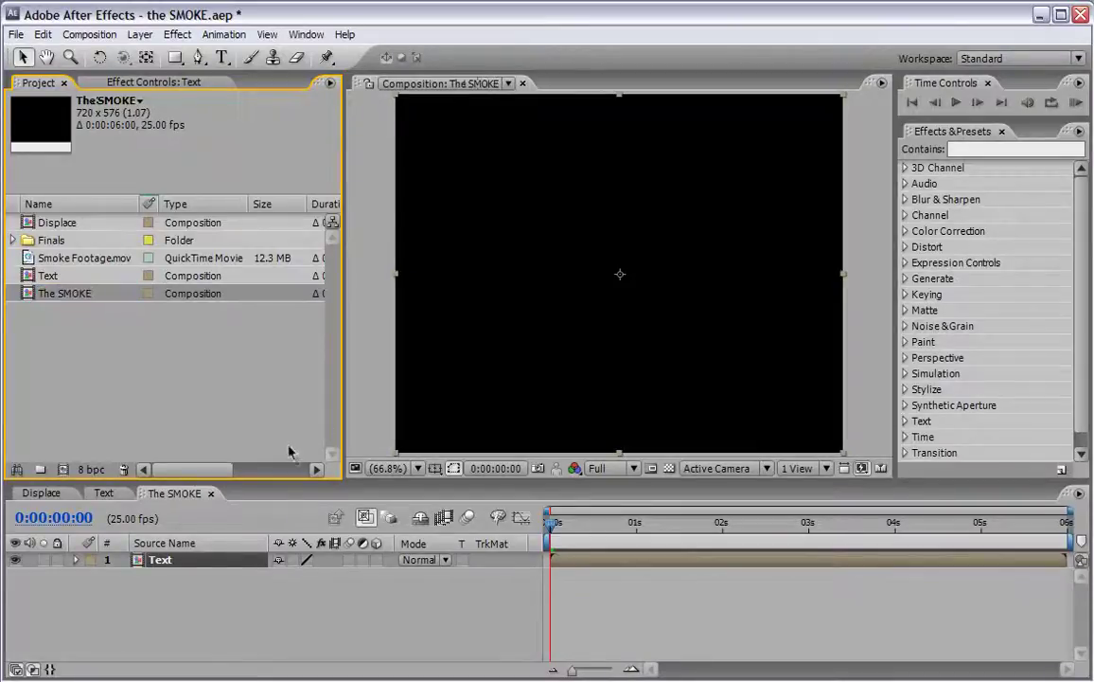
Add Smoke Footage.mov beneath the title and set the Text layer's blend mode to Screen.
{"action": "left_click_drag", "start_coordinate": [52, 262], "coordinate": [183, 581]}
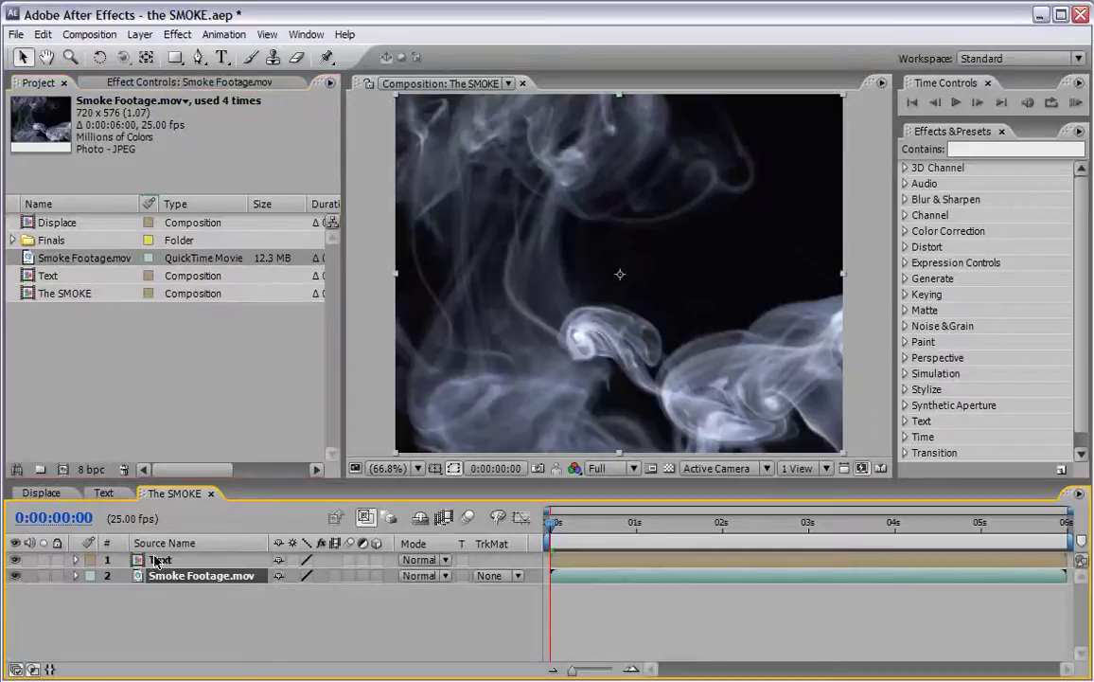
{"action": "left_click", "coordinate": [156, 562]}
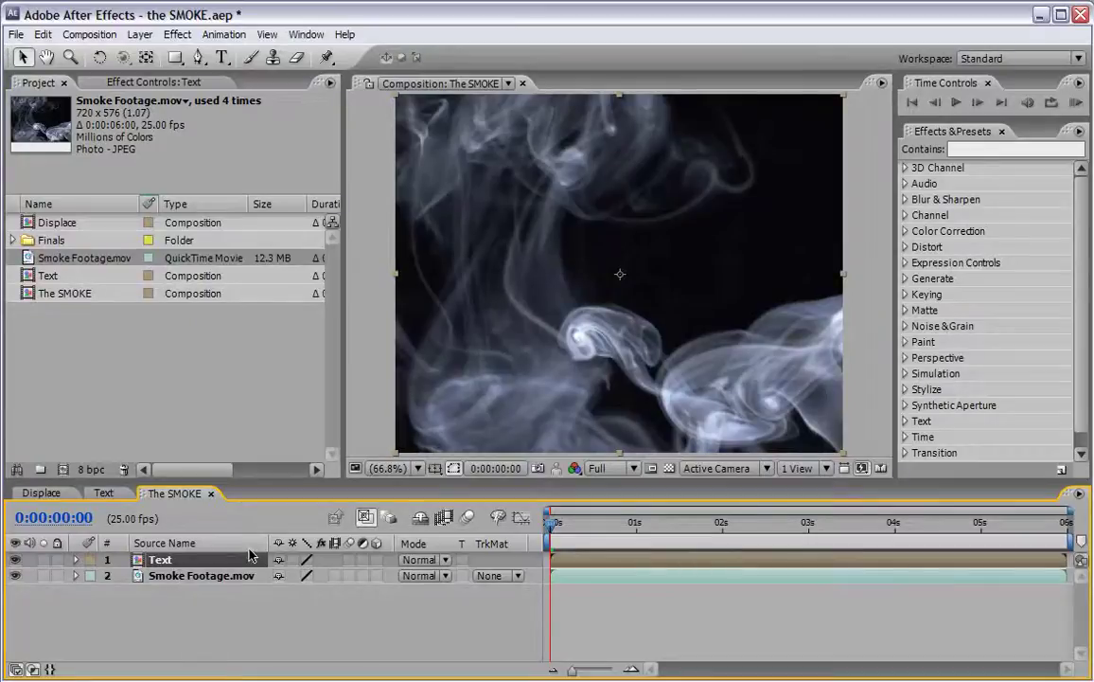
{"action": "left_click", "coordinate": [422, 564]}
{"action": "left_click", "coordinate": [434, 377]}
{"action": "left_click_drag", "start_coordinate": [581, 523], "coordinate": [871, 519]}
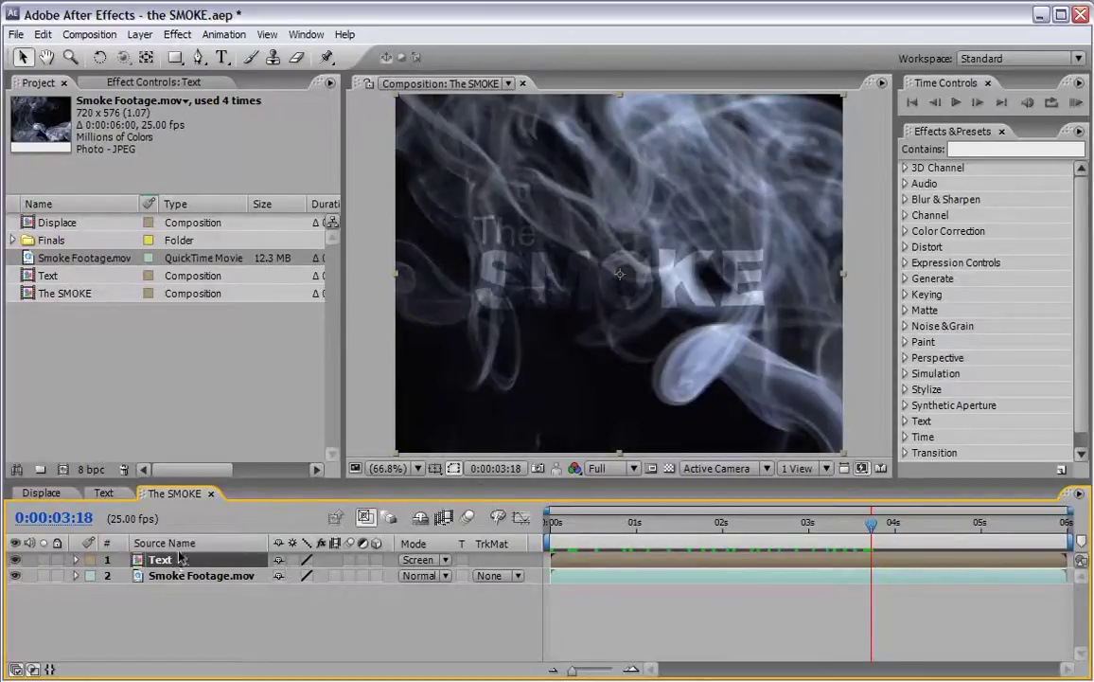
Add Levels to the Text layer with Input Black at 16.0, then review the timeline.
{"action": "left_click", "coordinate": [180, 38]}
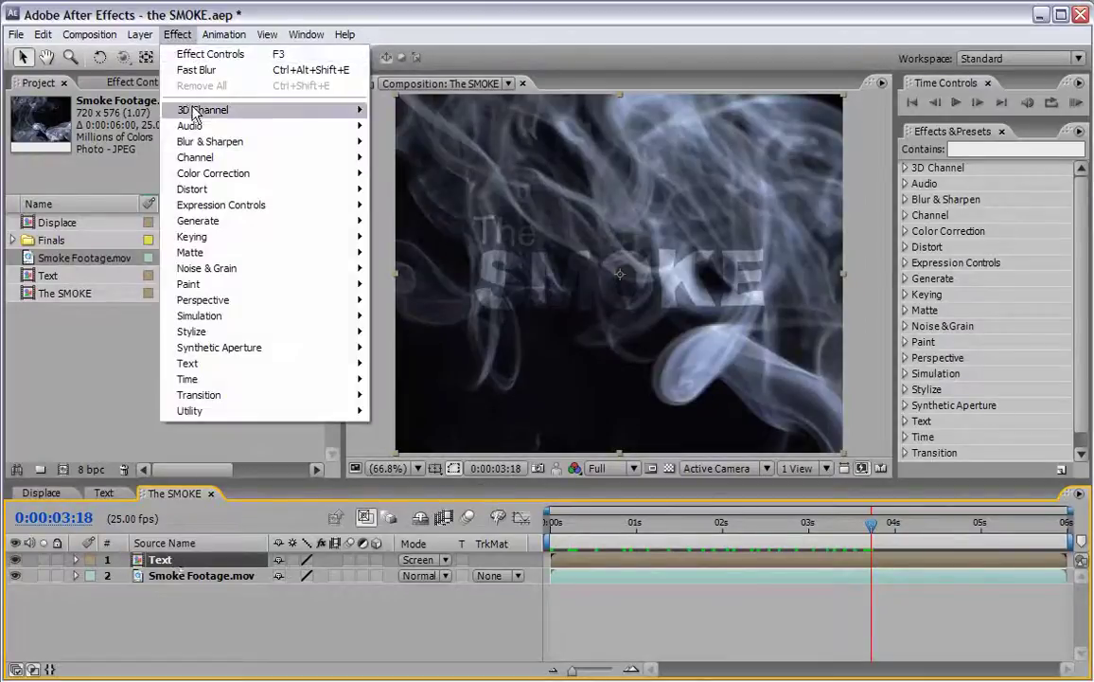
{"action": "mouse_move", "coordinate": [202, 178]}
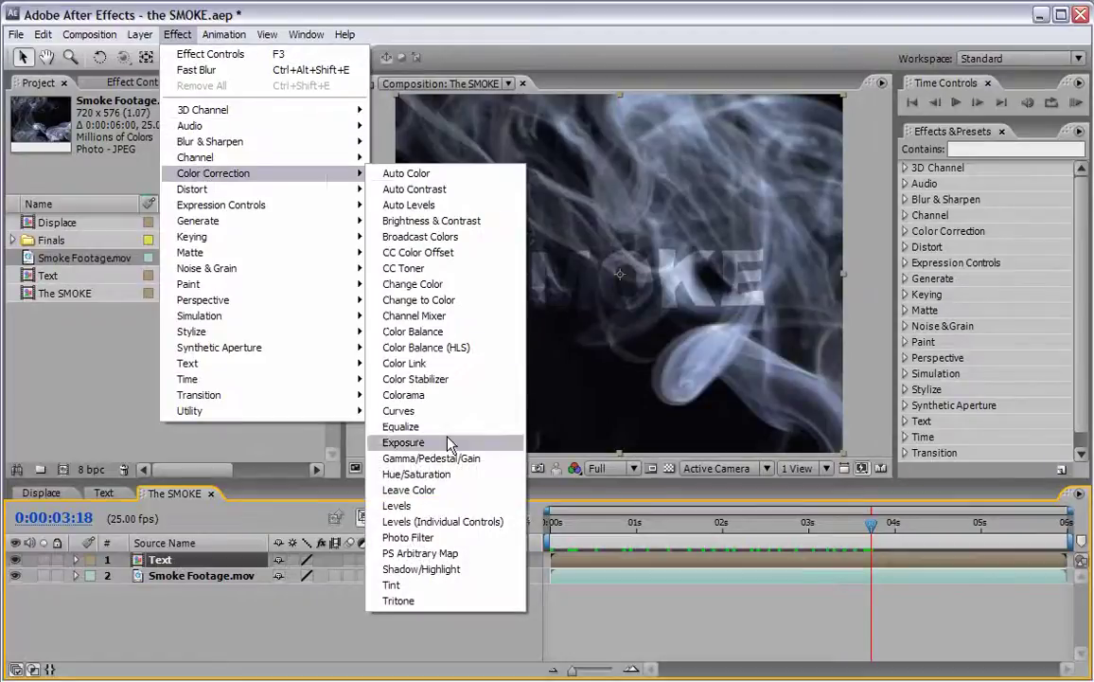
{"action": "left_click", "coordinate": [397, 506]}
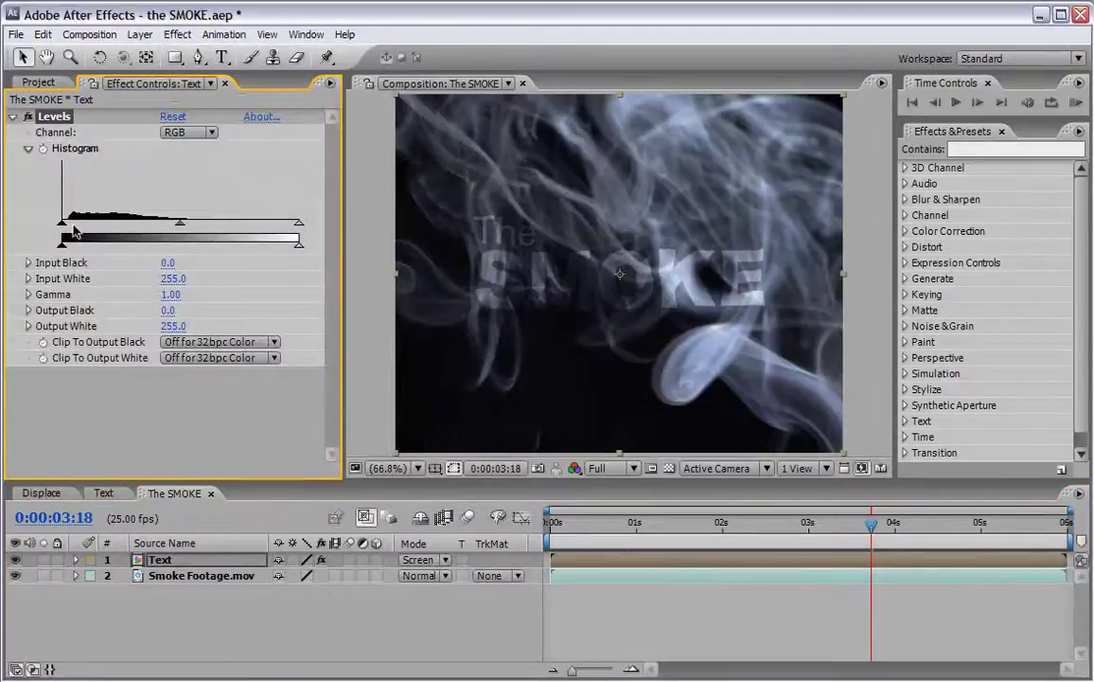
{"action": "left_click_drag", "start_coordinate": [62, 229], "coordinate": [75, 229]}
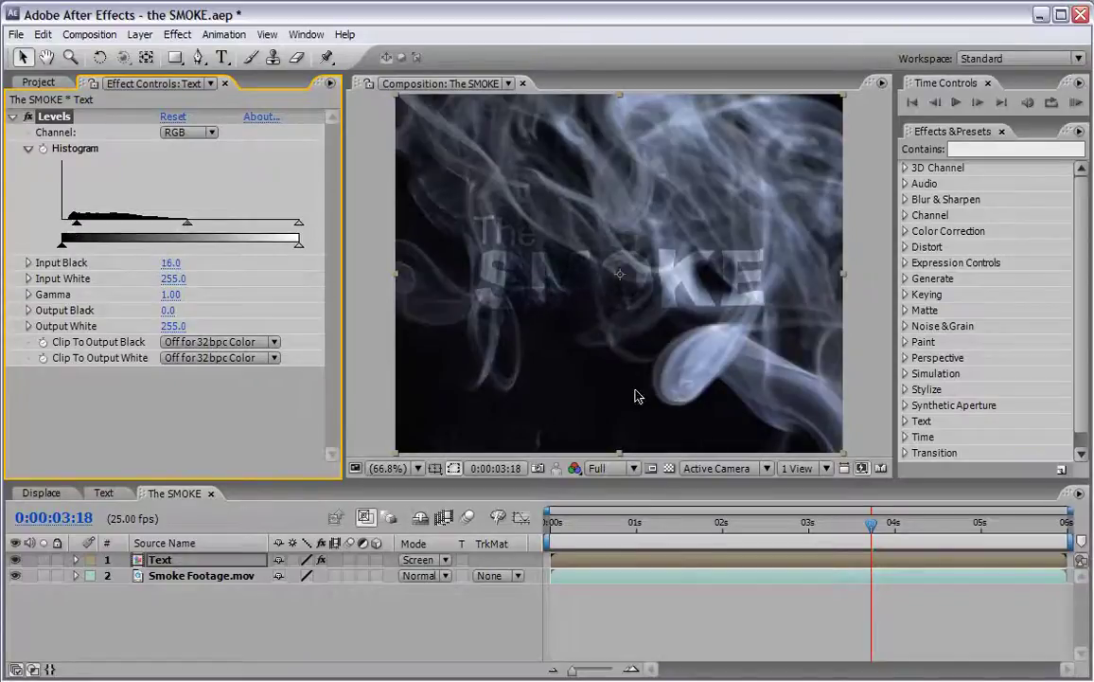
{"action": "left_click_drag", "start_coordinate": [871, 524], "coordinate": [850, 532]}
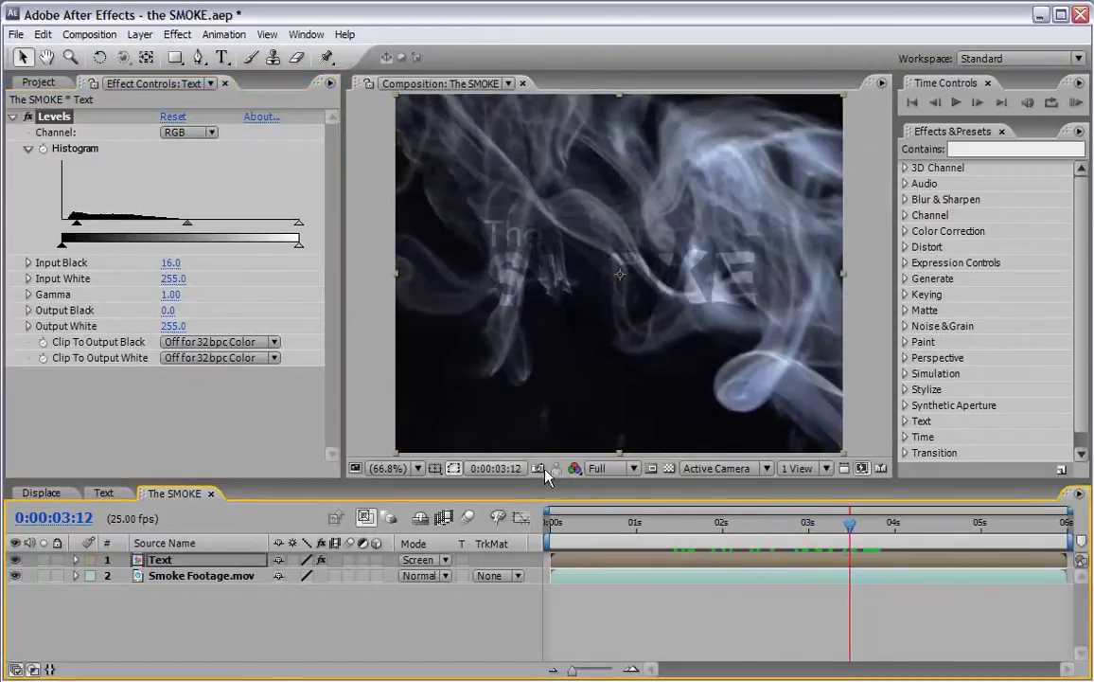
{"action": "left_click", "coordinate": [178, 36]}
Add a Fast Blur with Blurriness 5.0 to the Text layer and scrub to check it.
{"action": "mouse_move", "coordinate": [171, 140]}
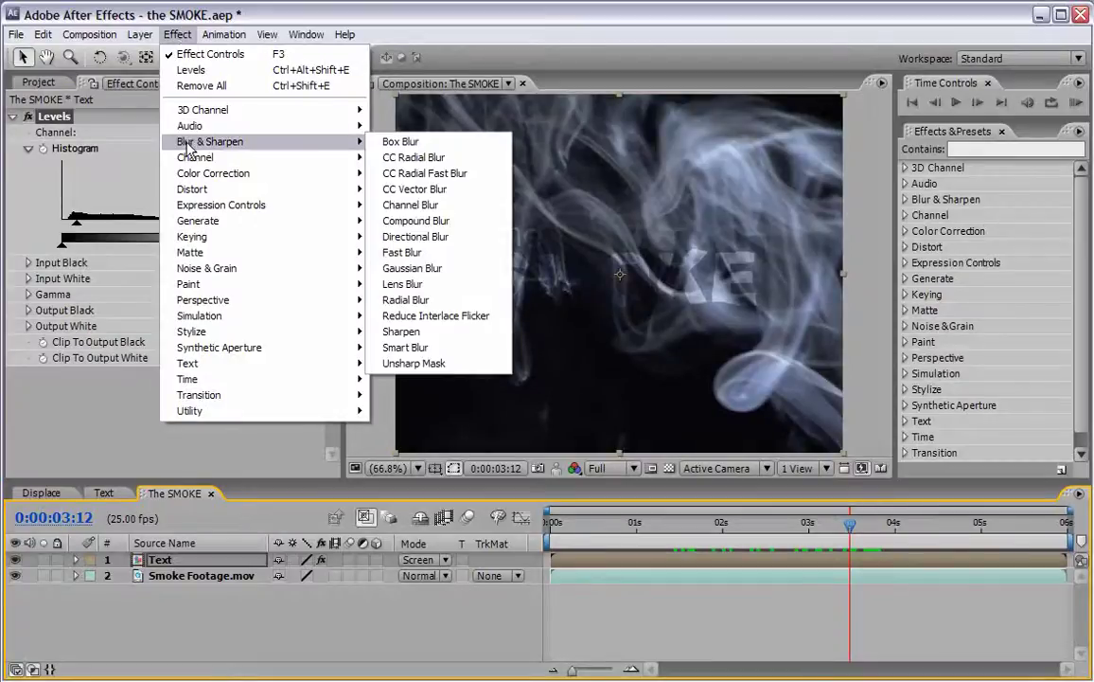
{"action": "left_click", "coordinate": [409, 253]}
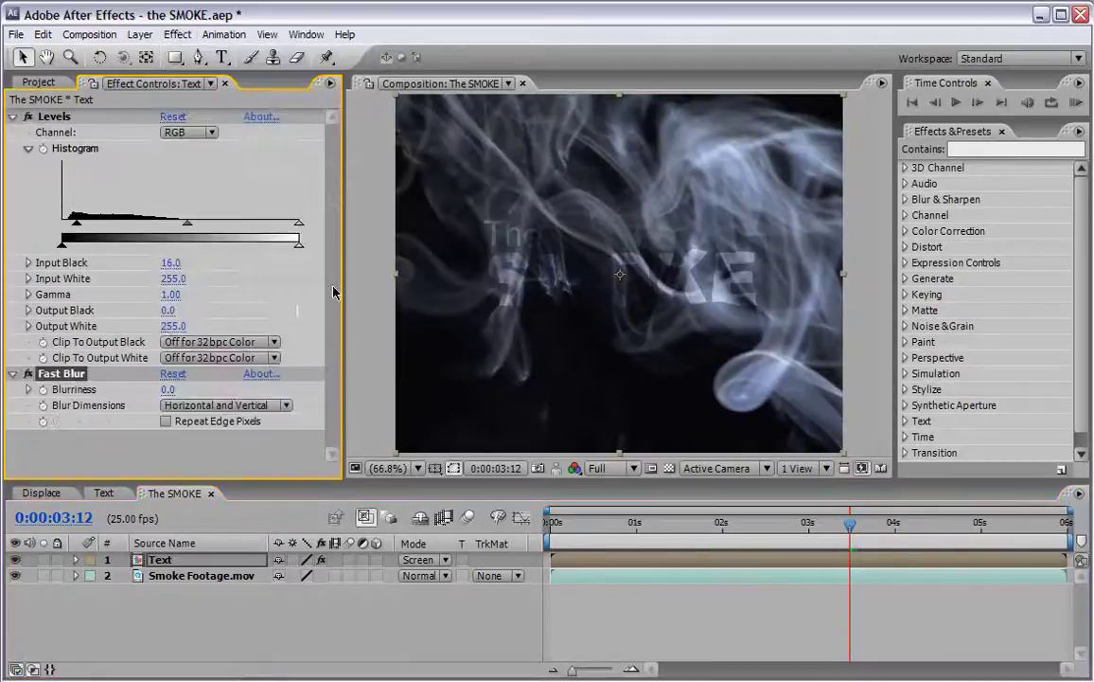
{"action": "left_click", "coordinate": [168, 390]}
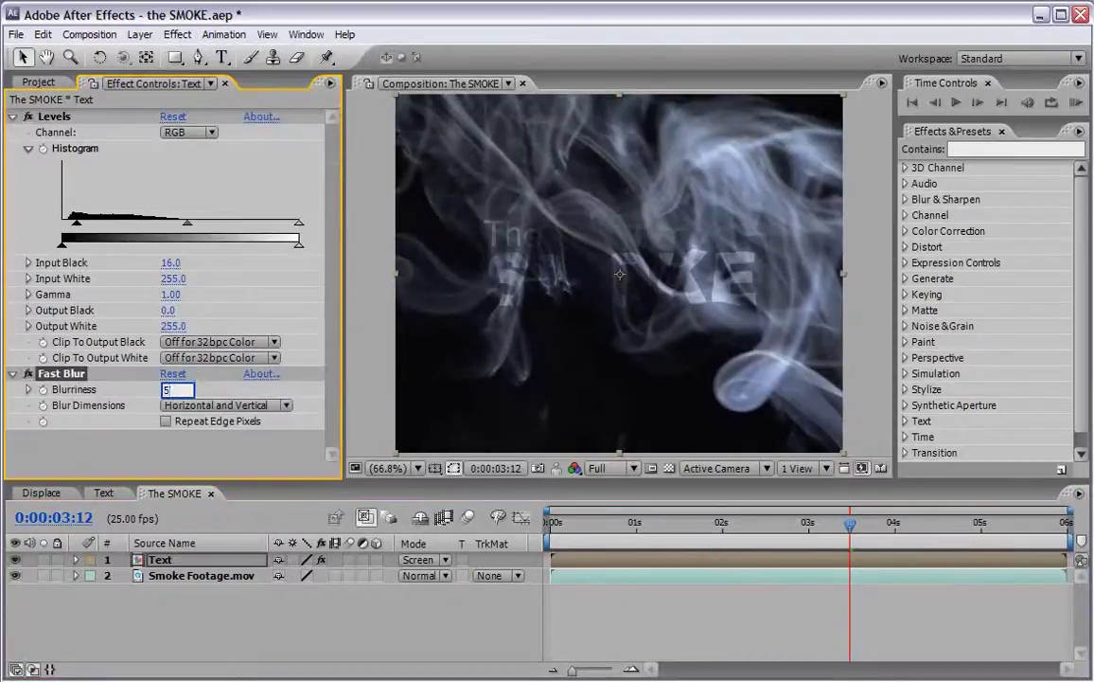
{"action": "type", "text": "5"}
{"action": "key", "text": "Return"}
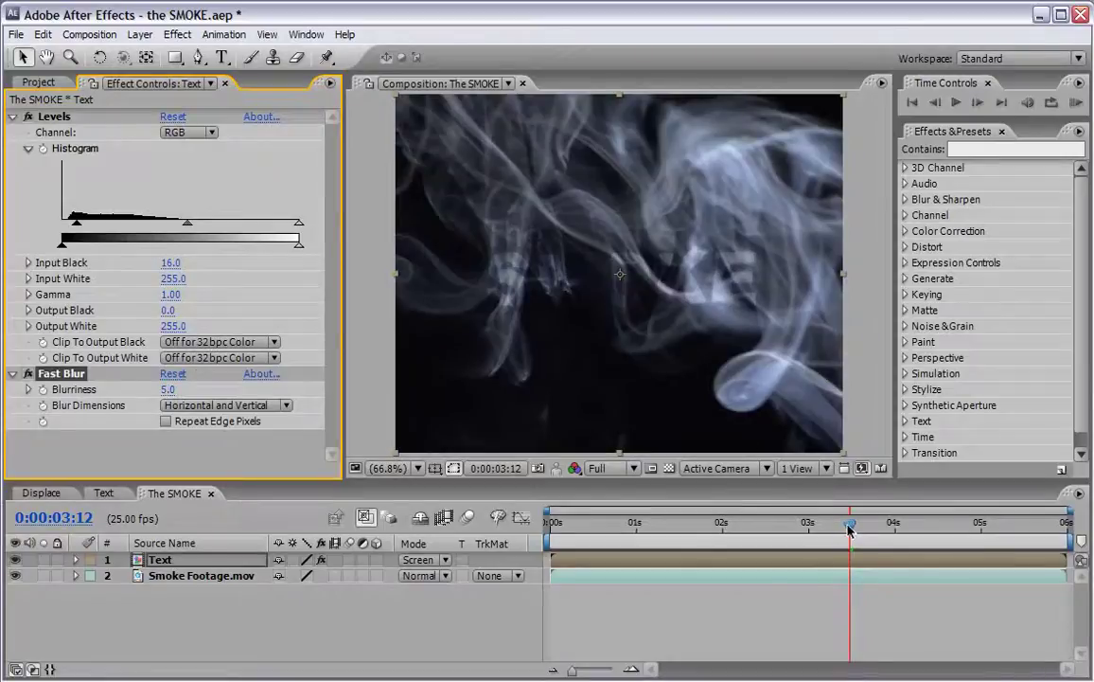
{"action": "left_click_drag", "start_coordinate": [849, 530], "coordinate": [901, 526]}
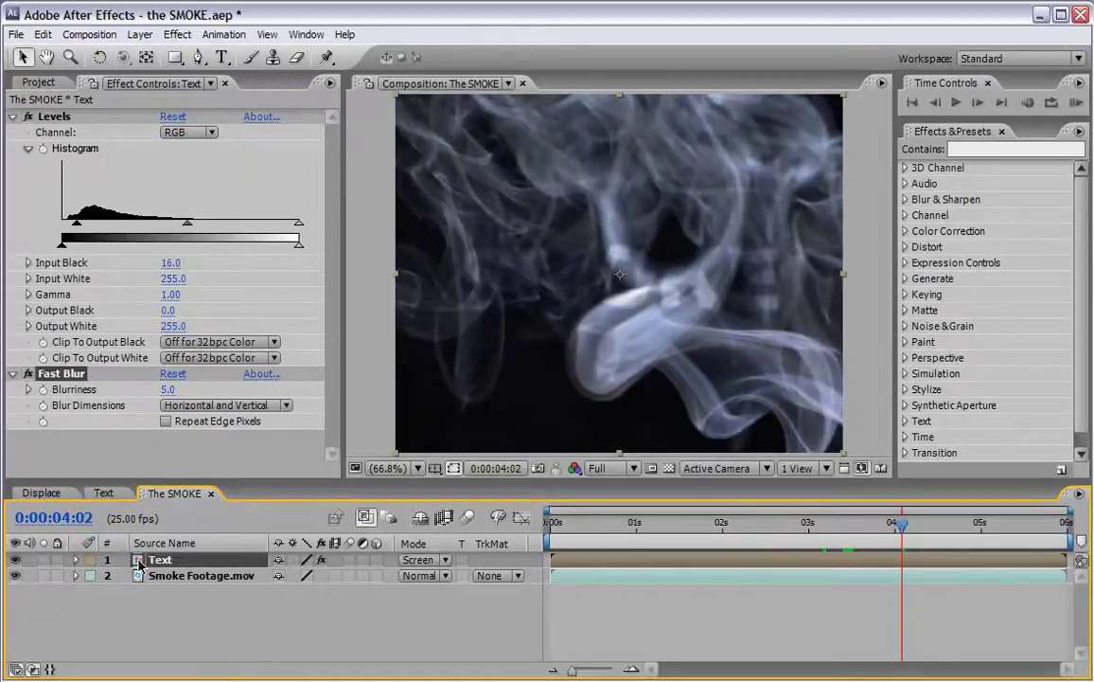
Duplicate the Text layer and delete Fast Blur from the top copy, leaving only Levels.
{"action": "left_click", "coordinate": [43, 34]}
{"action": "left_click", "coordinate": [75, 201]}
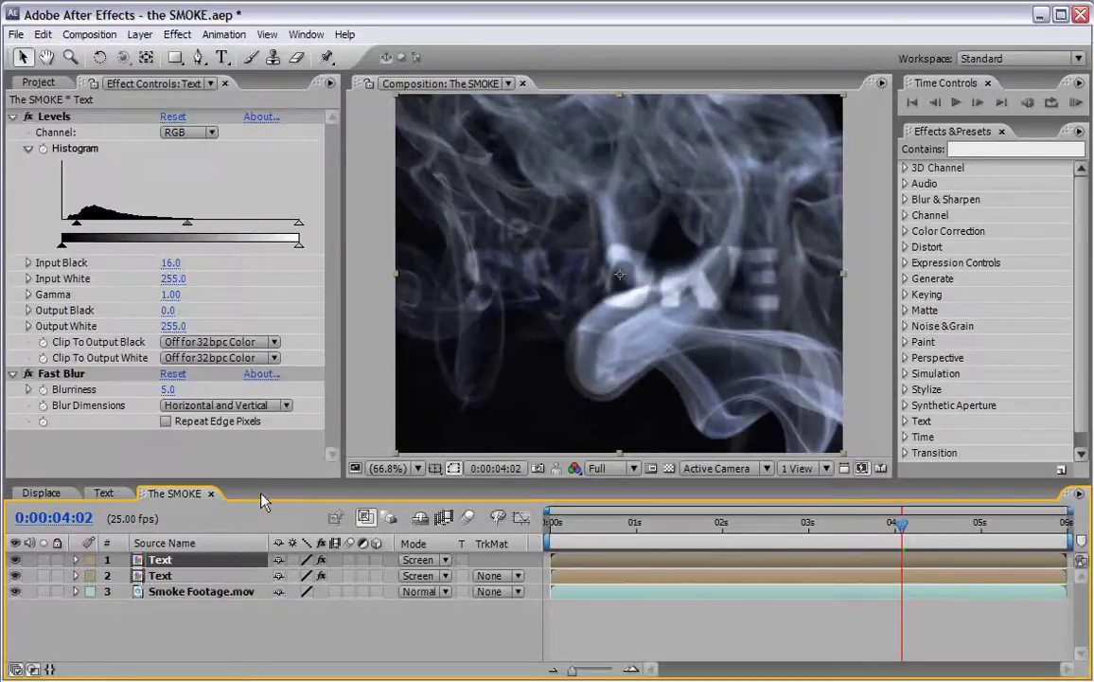
{"action": "left_click", "coordinate": [13, 118]}
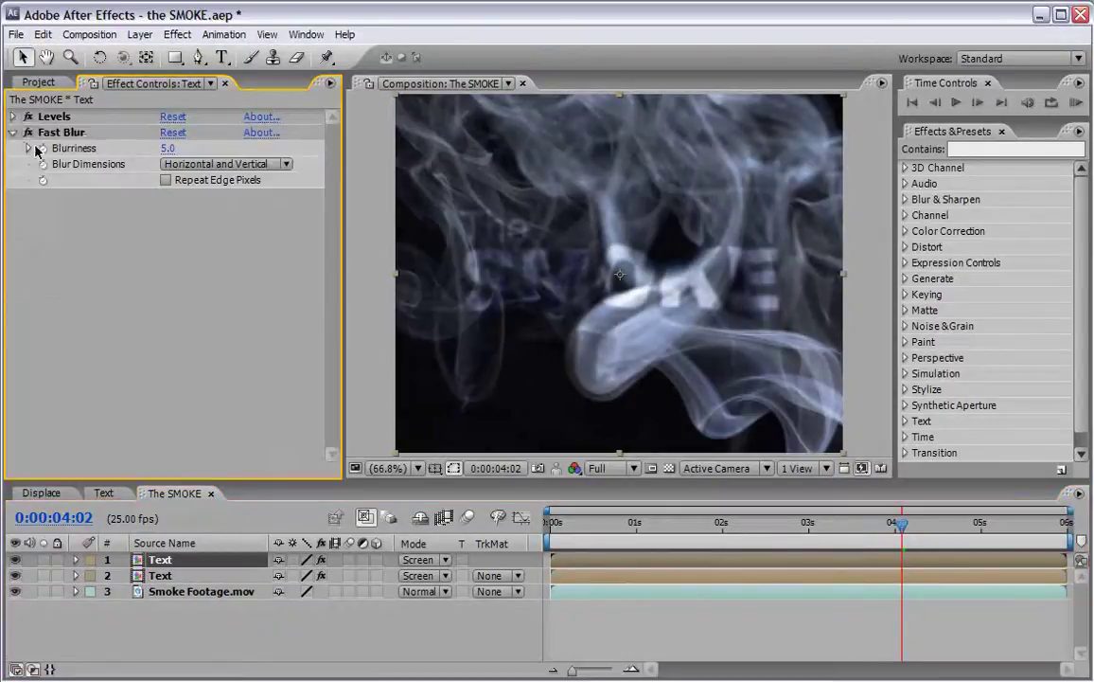
{"action": "left_click", "coordinate": [13, 134]}
{"action": "left_click", "coordinate": [59, 132]}
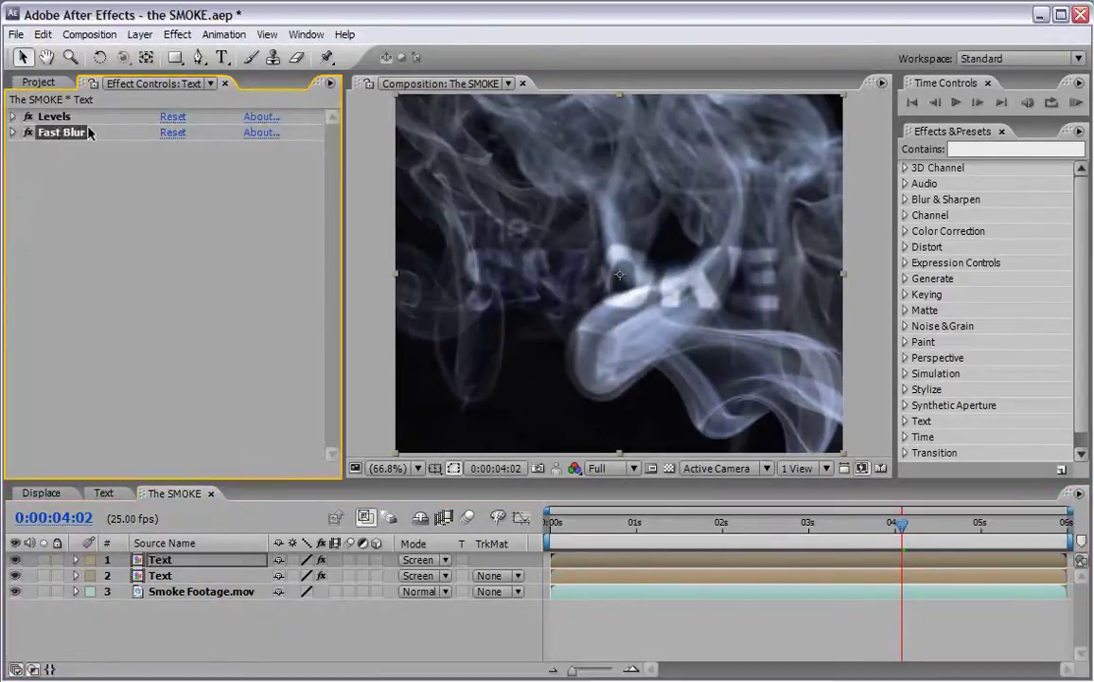
{"action": "key", "text": "Delete"}
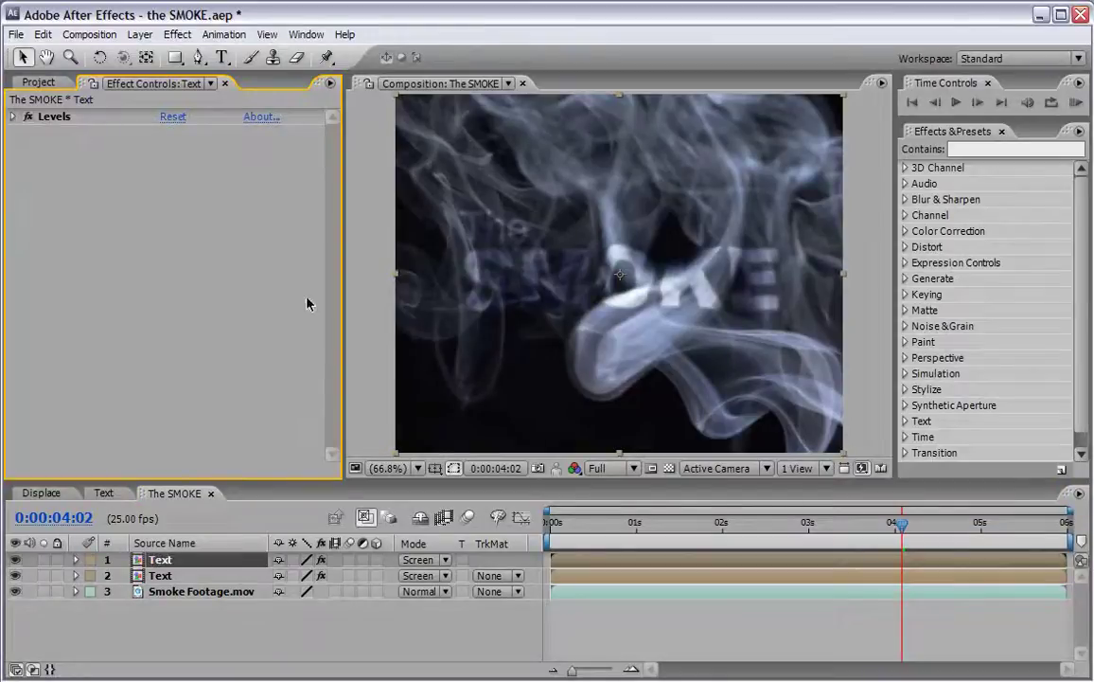
Add CC Radial Fast Blur to the top Text copy with Brightest zoom, center moved up to the title.
{"action": "left_click", "coordinate": [177, 34]}
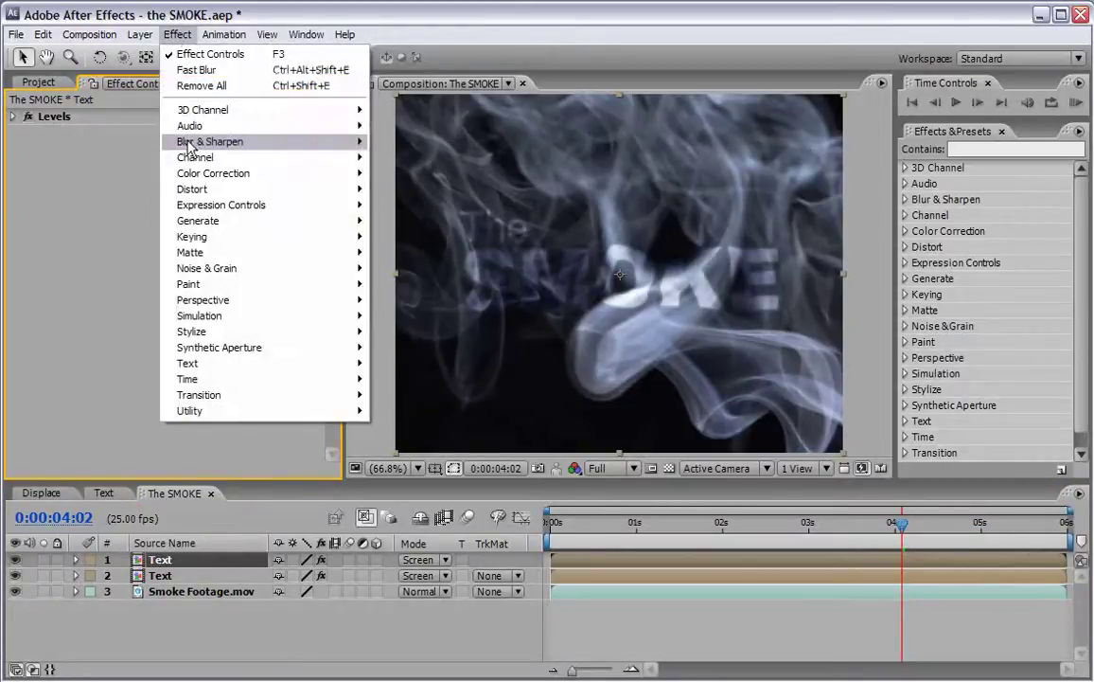
{"action": "mouse_move", "coordinate": [190, 145]}
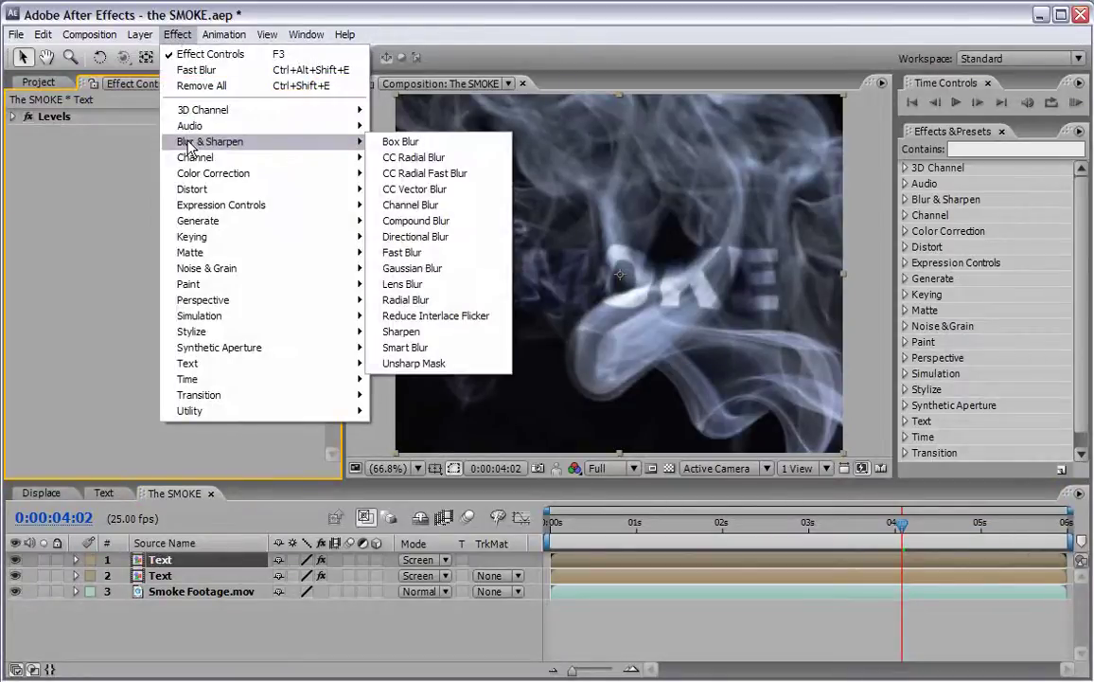
{"action": "left_click", "coordinate": [422, 178]}
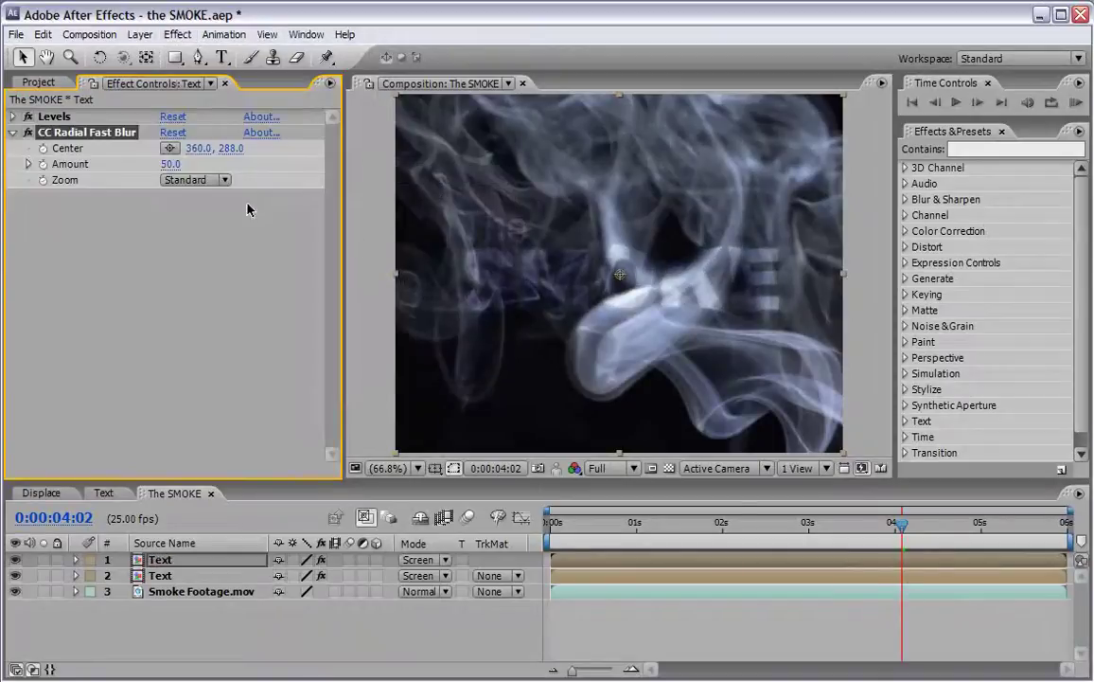
{"action": "left_click", "coordinate": [186, 181]}
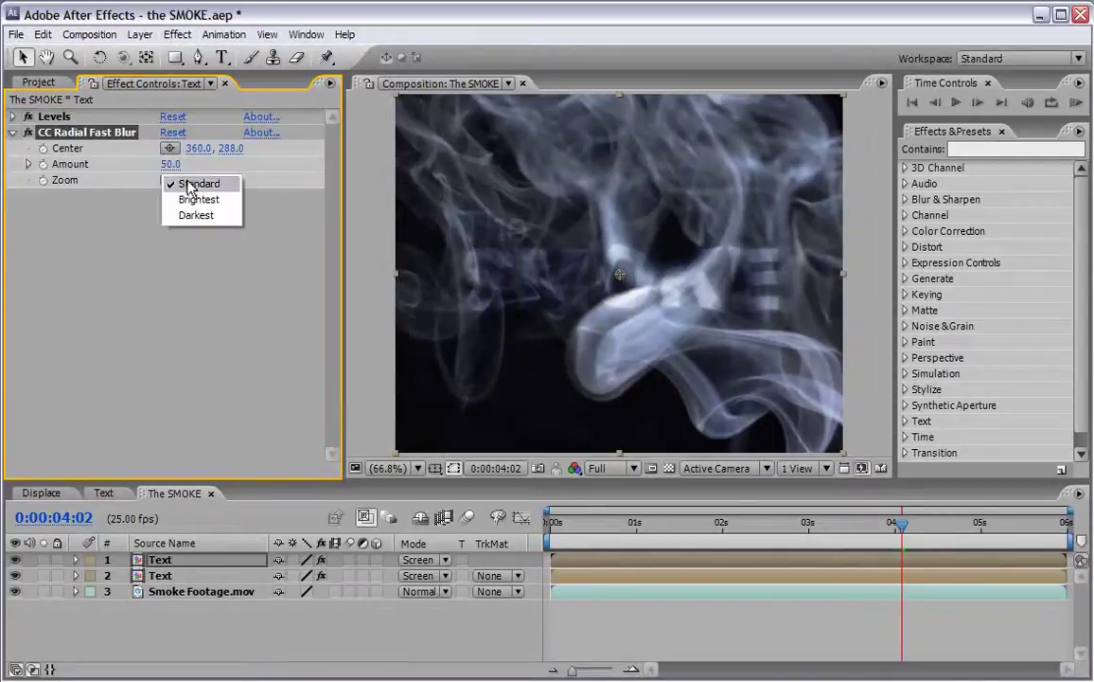
{"action": "left_click", "coordinate": [192, 201]}
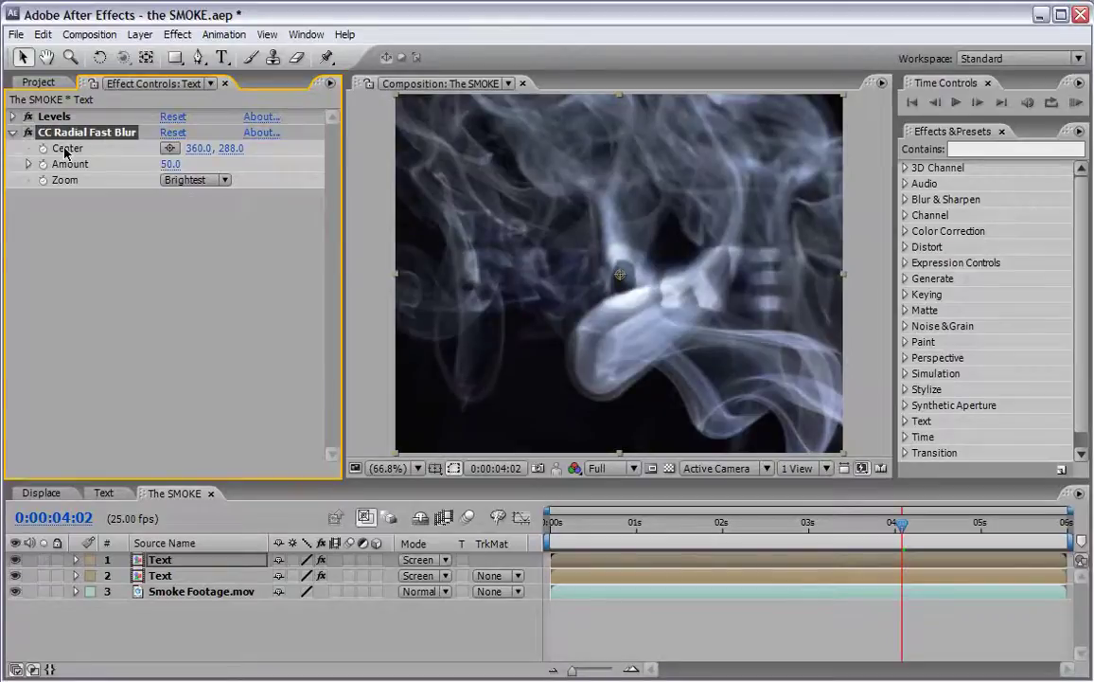
{"action": "left_click_drag", "start_coordinate": [621, 278], "coordinate": [621, 220]}
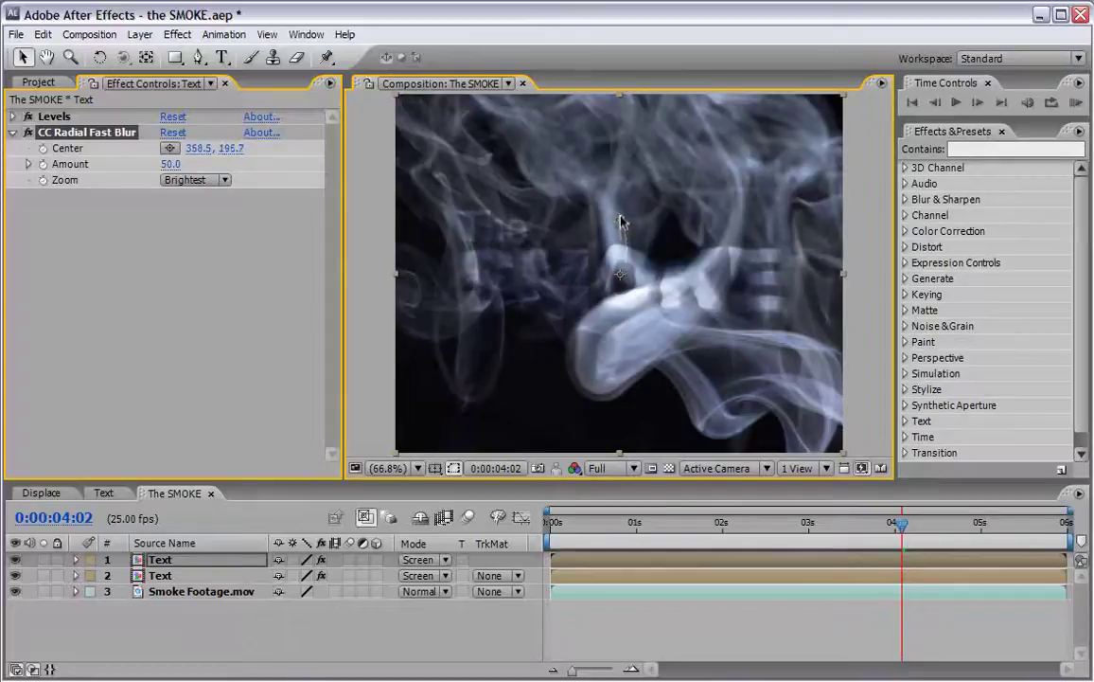
Move to about 2:10 to view the rays, then play a RAM preview.
{"action": "left_click", "coordinate": [886, 526]}
{"action": "left_click_drag", "start_coordinate": [886, 527], "coordinate": [701, 525]}
{"action": "key", "text": "KP_0"}
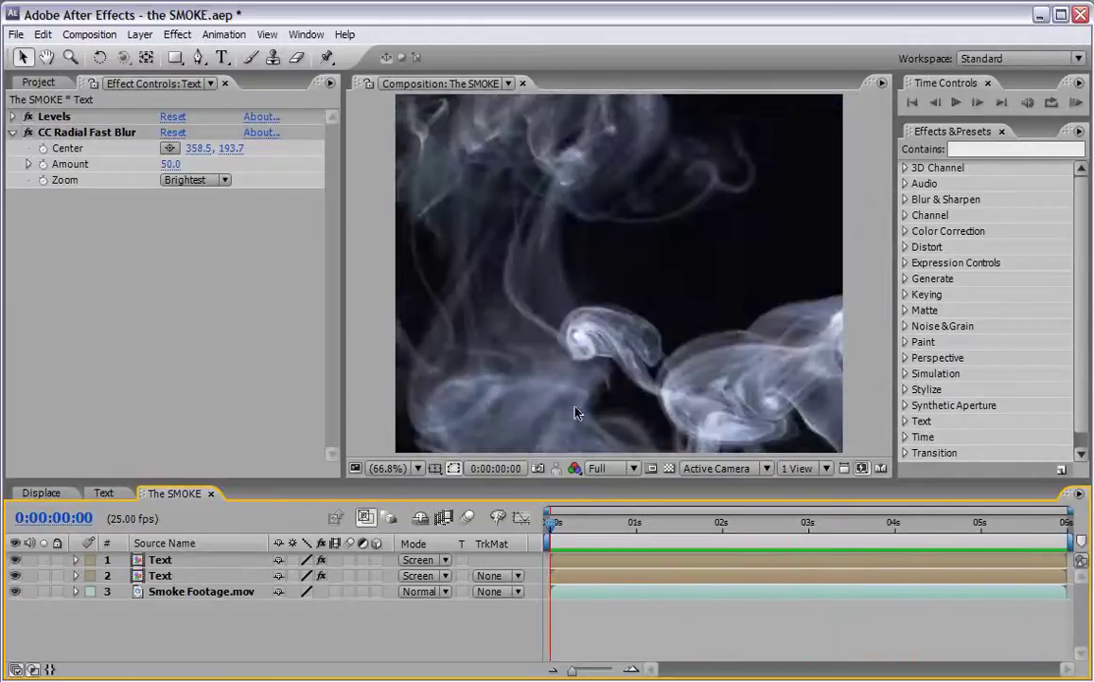
Create a new adjustment layer at the top of the composition.
{"action": "right_click", "coordinate": [358, 269]}
{"action": "mouse_move", "coordinate": [371, 272]}
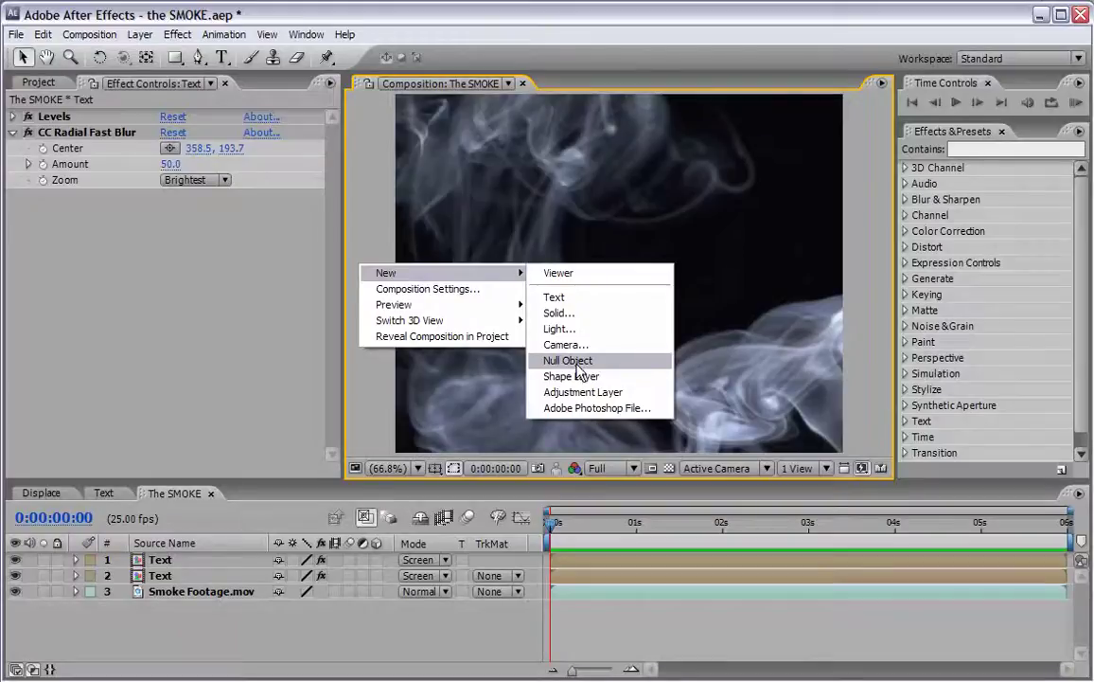
{"action": "left_click", "coordinate": [580, 392]}
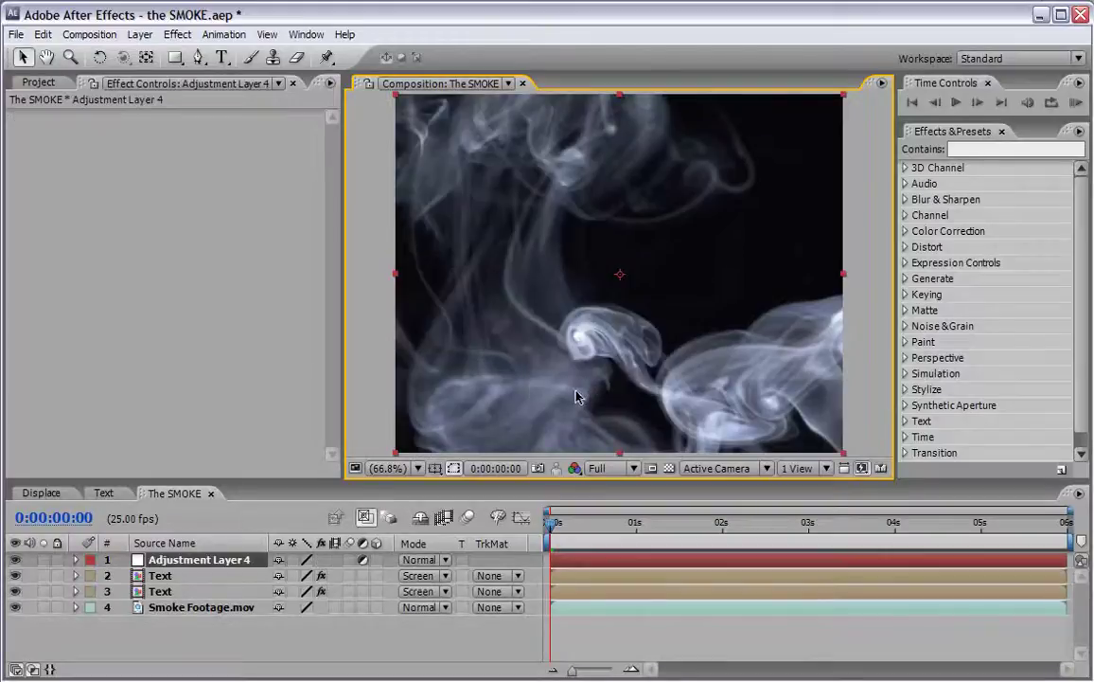
Search the effects for '4' and apply 4-Color Gradient to Adjustment Layer 4.
{"action": "left_click", "coordinate": [201, 561]}
{"action": "left_click", "coordinate": [962, 149]}
{"action": "type", "text": "4"}
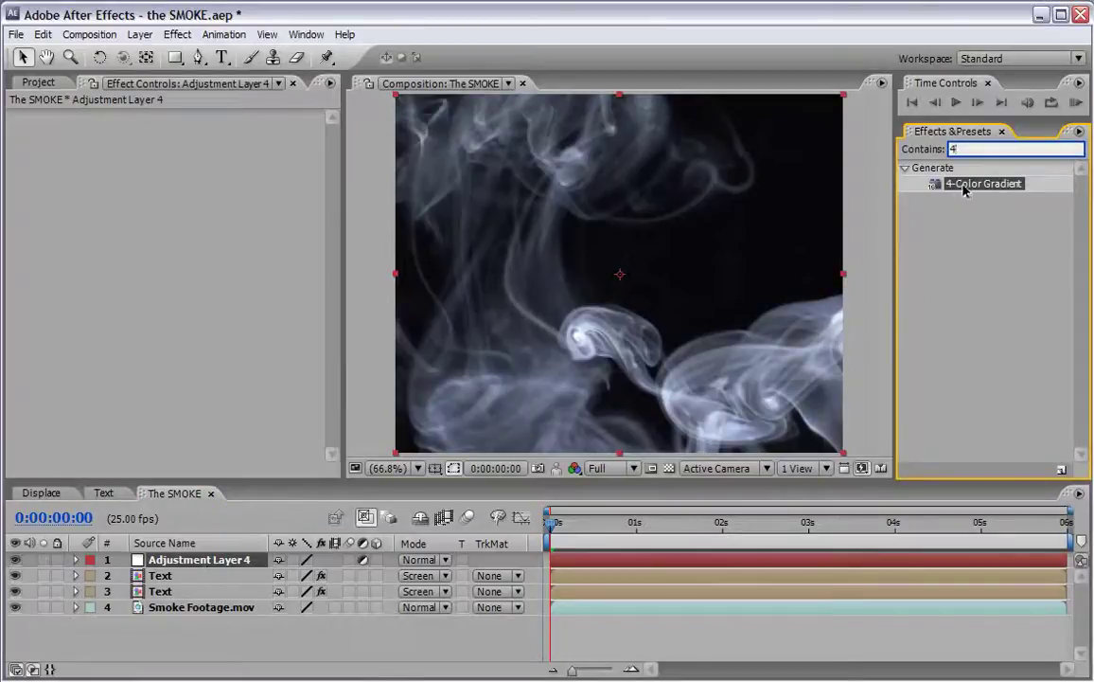
{"action": "left_click_drag", "start_coordinate": [979, 186], "coordinate": [273, 331]}
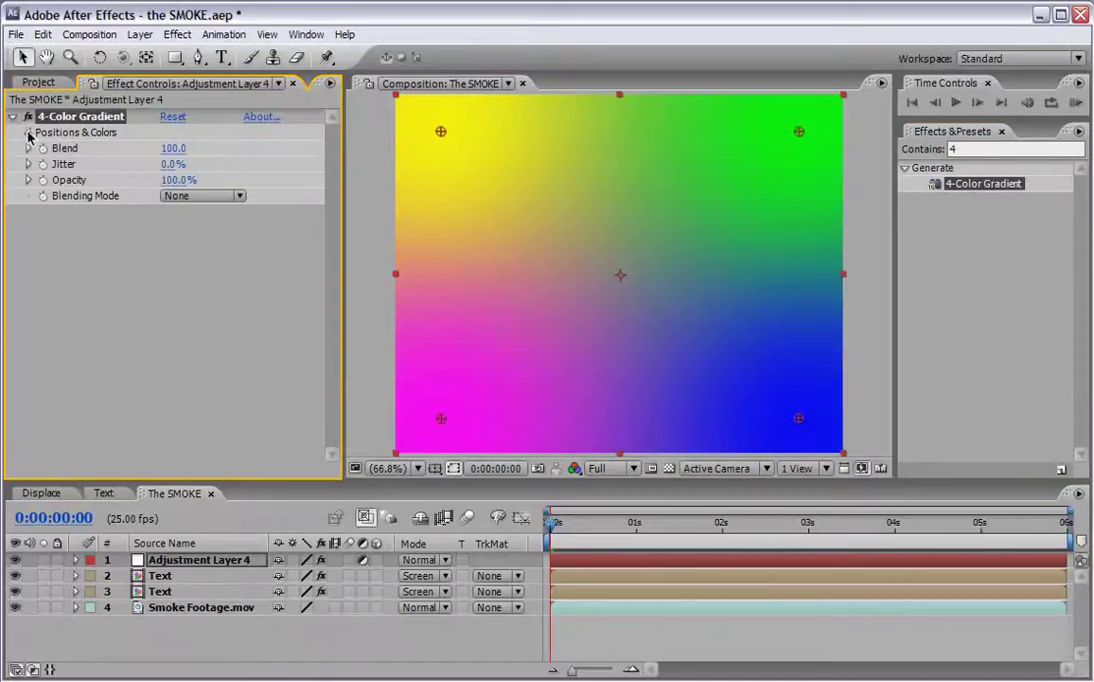
Set gradient Color 1 to white (FFFFFF), Color 2 to dark navy, and Color 4 to white.
{"action": "left_click", "coordinate": [170, 164]}
{"action": "left_click", "coordinate": [149, 167]}
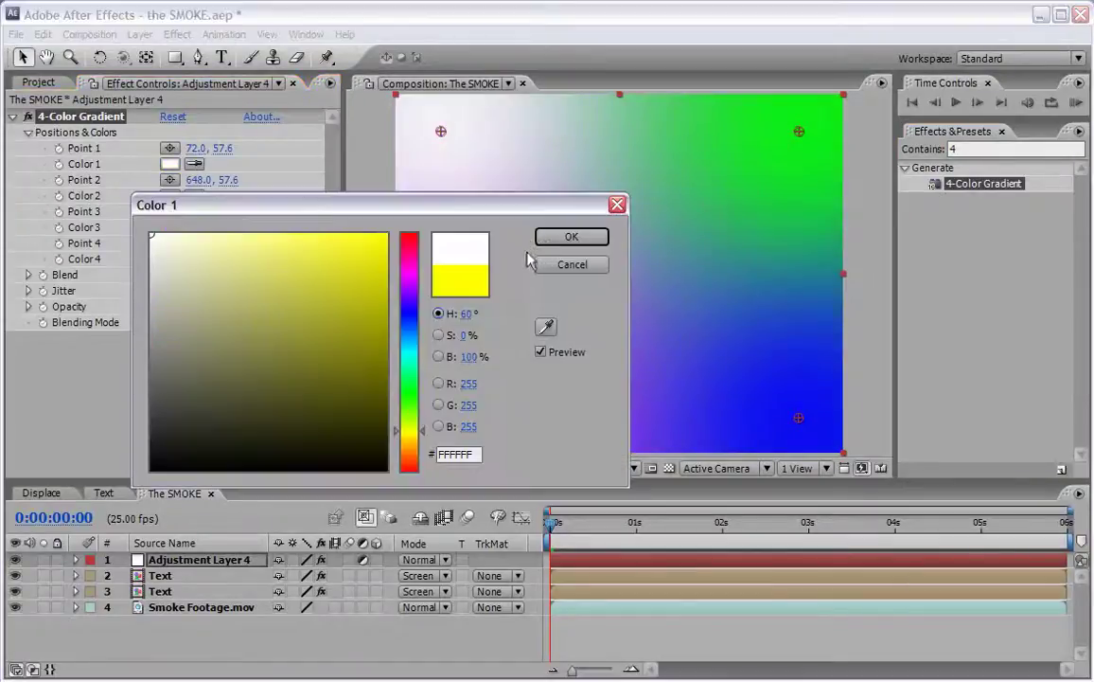
{"action": "left_click", "coordinate": [554, 236]}
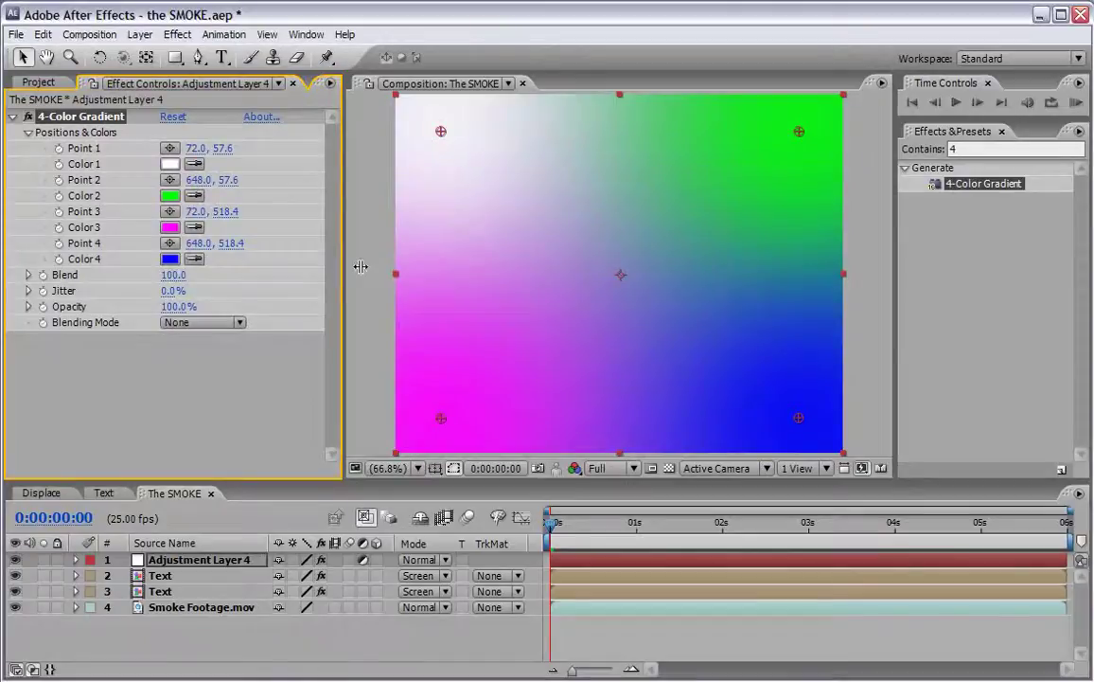
{"action": "left_click", "coordinate": [169, 195]}
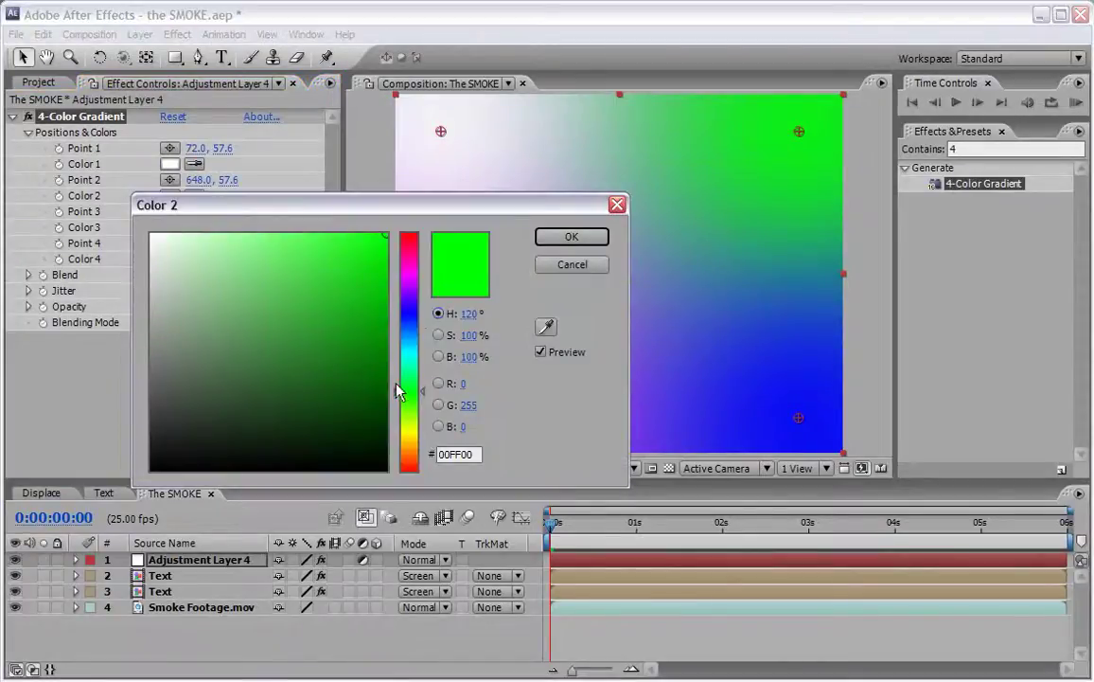
{"action": "left_click_drag", "start_coordinate": [399, 391], "coordinate": [340, 381]}
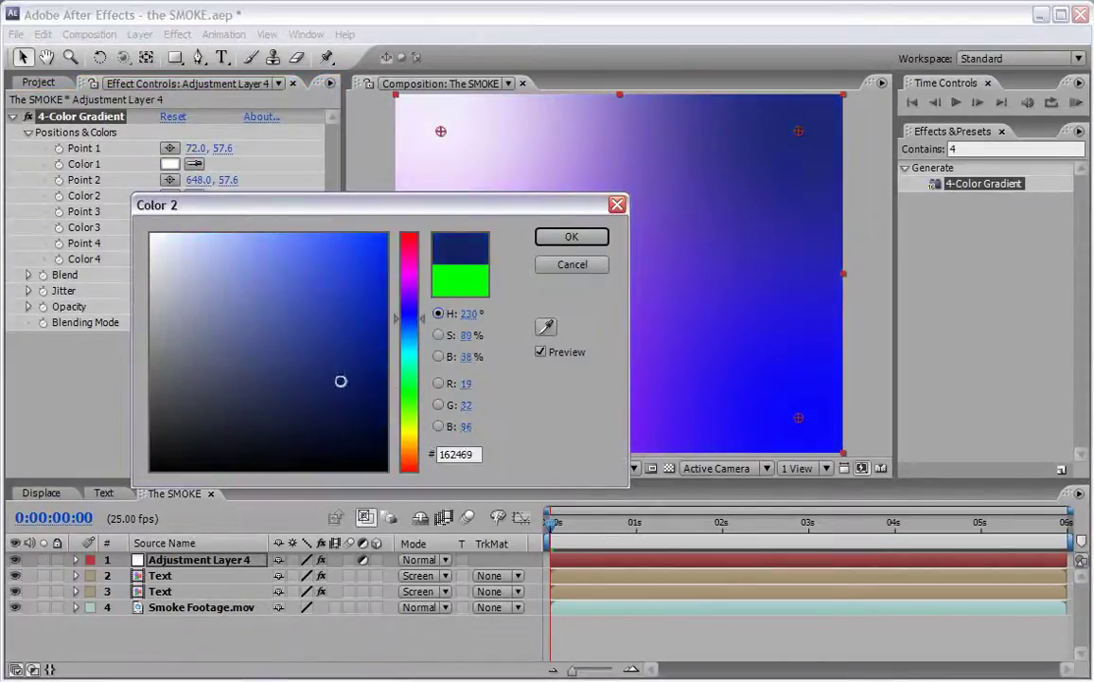
{"action": "left_click", "coordinate": [567, 237]}
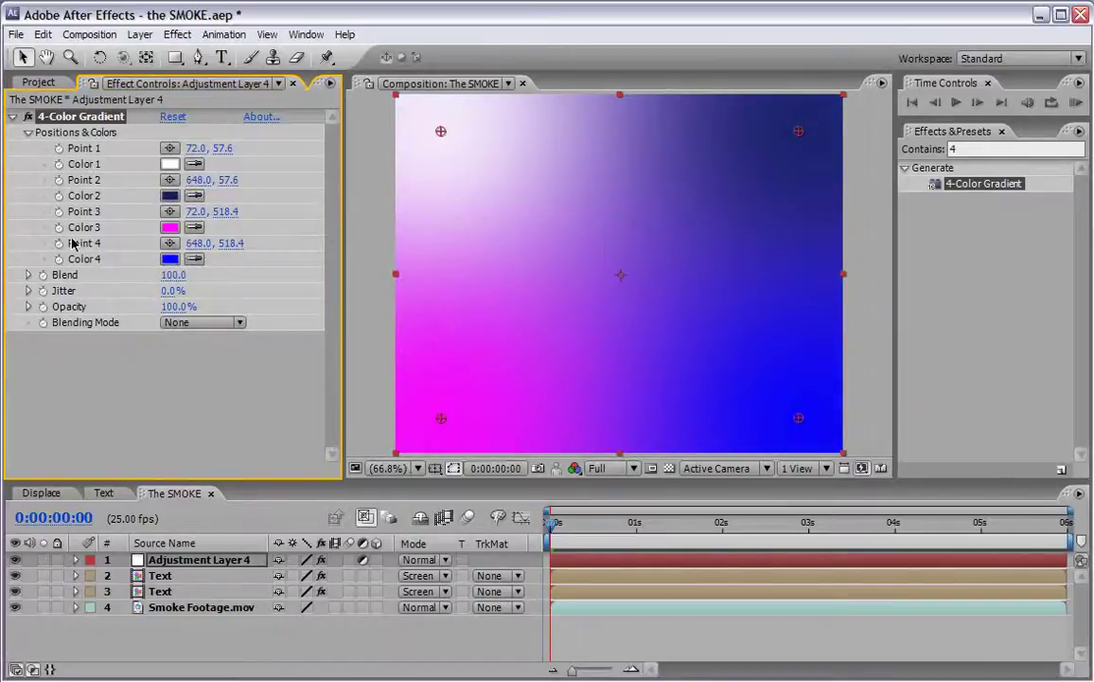
{"action": "left_click", "coordinate": [194, 258]}
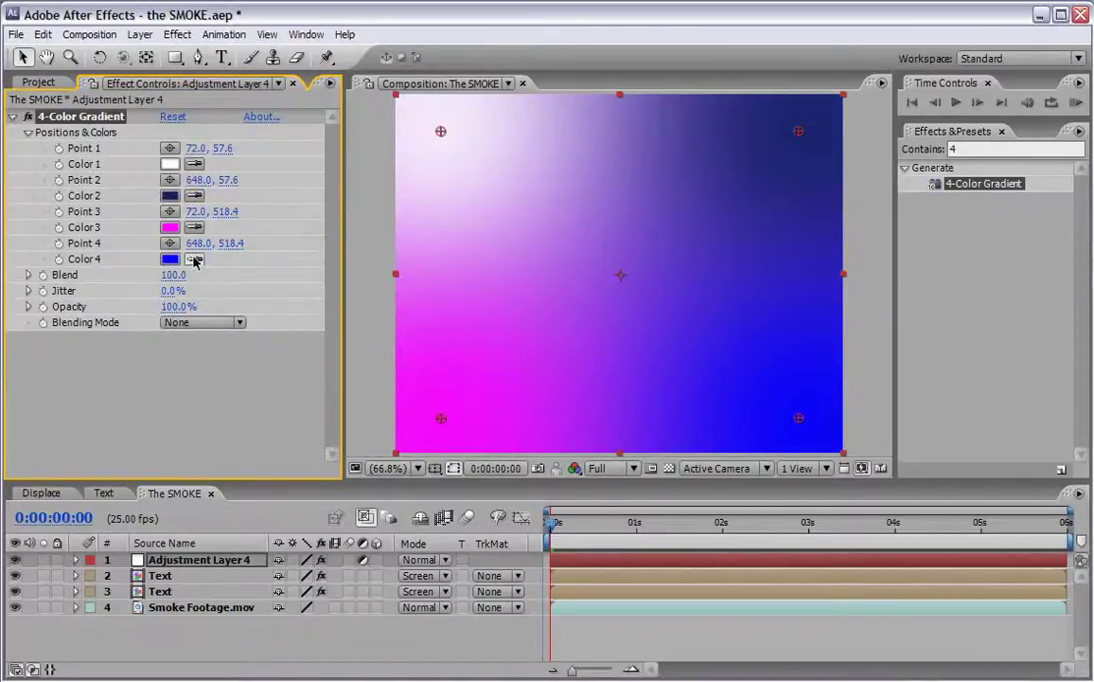
{"action": "left_click", "coordinate": [170, 163]}
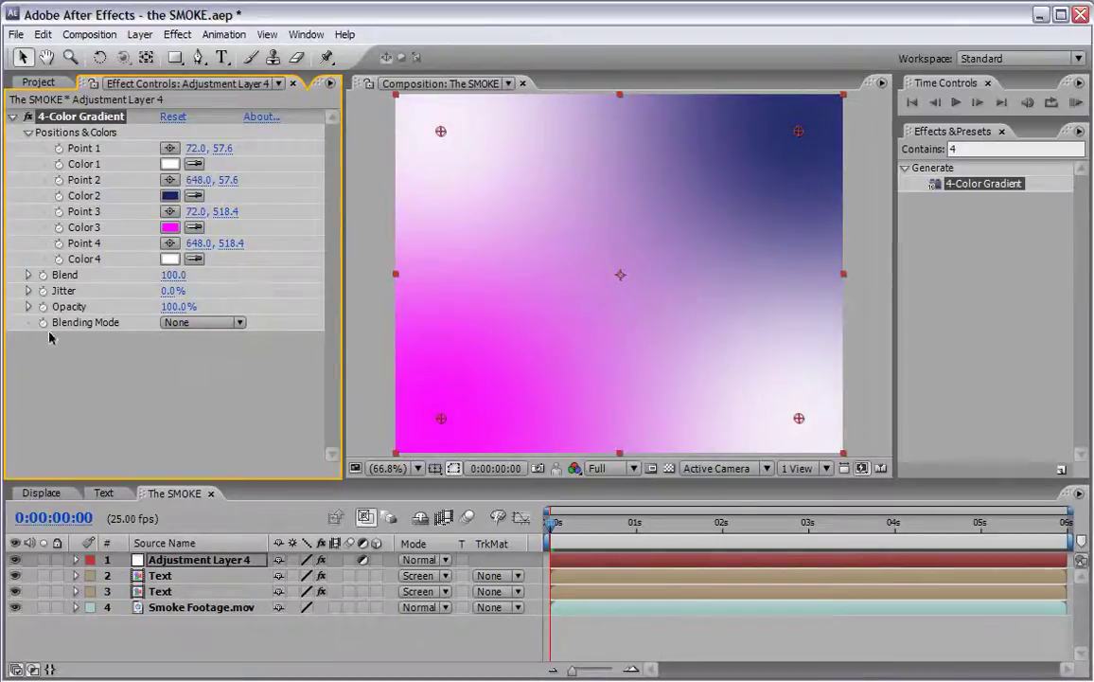
Set the 4-Color Gradient blending mode to Multiply and scrub to about 4 seconds.
{"action": "left_click", "coordinate": [180, 322]}
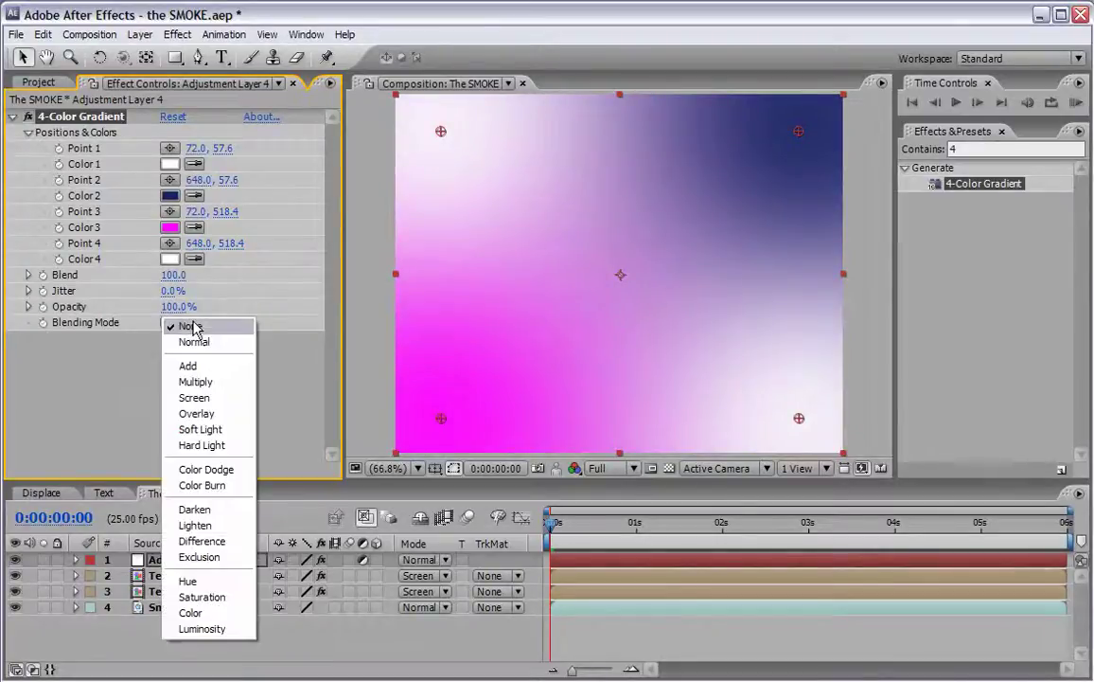
{"action": "left_click", "coordinate": [201, 381]}
{"action": "key", "text": "q"}
{"action": "left_click", "coordinate": [862, 530]}
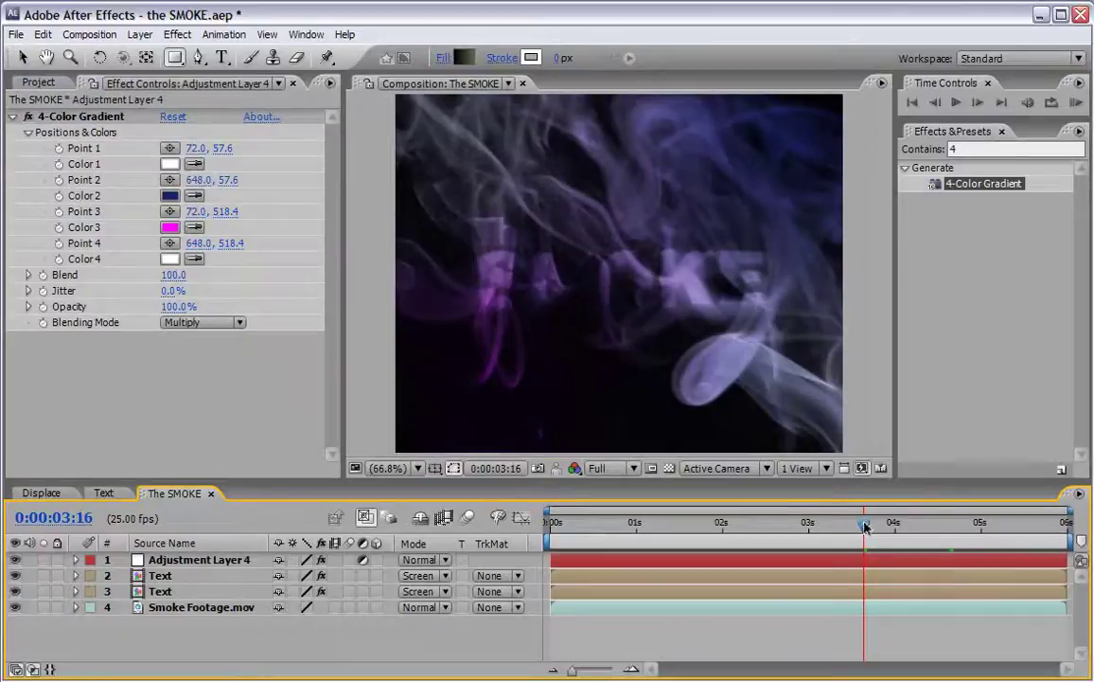
{"action": "left_click_drag", "start_coordinate": [867, 530], "coordinate": [969, 526]}
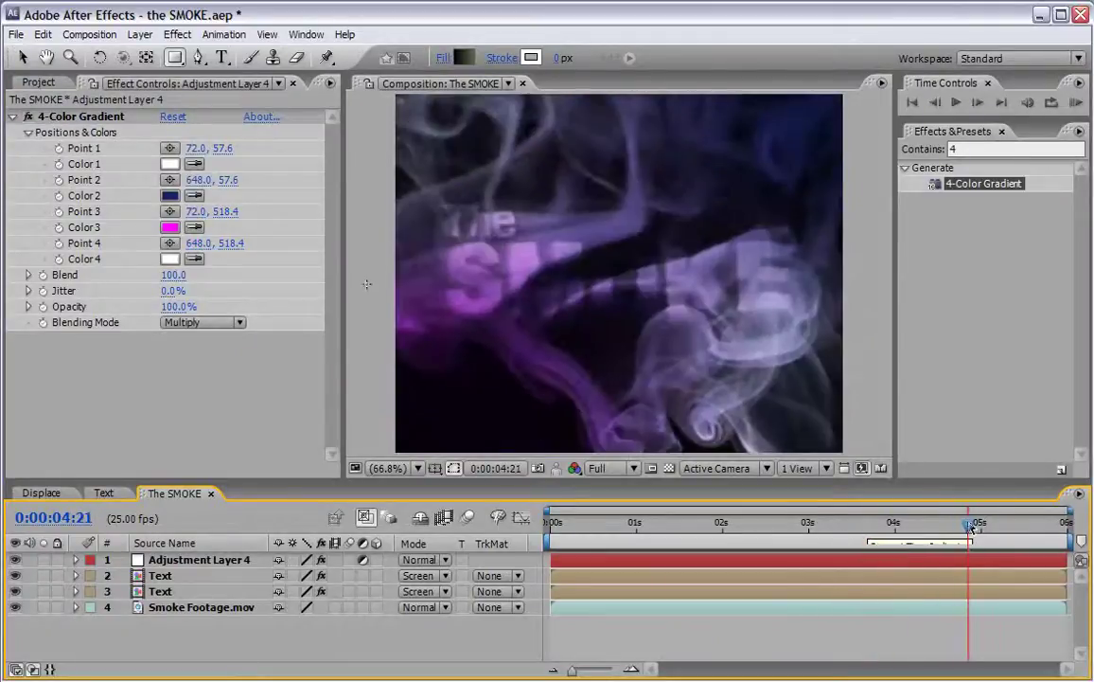
Add a new adjustment layer and give it a full-frame Ellipse Tool mask.
{"action": "right_click", "coordinate": [370, 193]}
{"action": "mouse_move", "coordinate": [410, 201]}
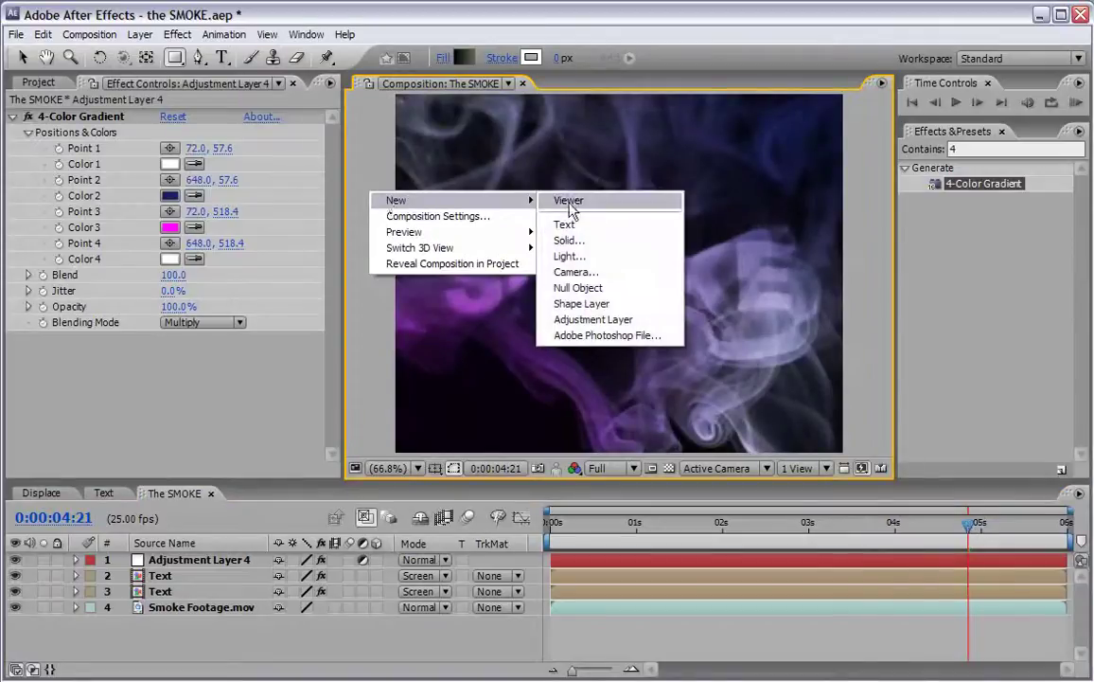
{"action": "left_click", "coordinate": [602, 319]}
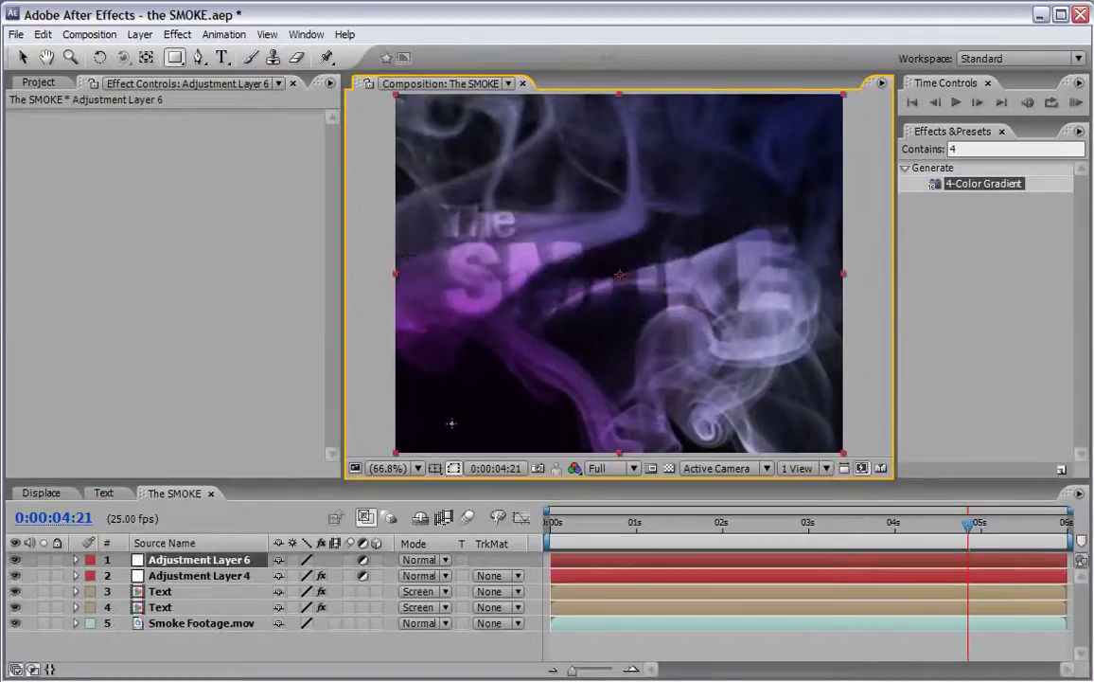
{"action": "left_click_drag", "start_coordinate": [174, 58], "coordinate": [227, 103]}
{"action": "double_click", "coordinate": [174, 58]}
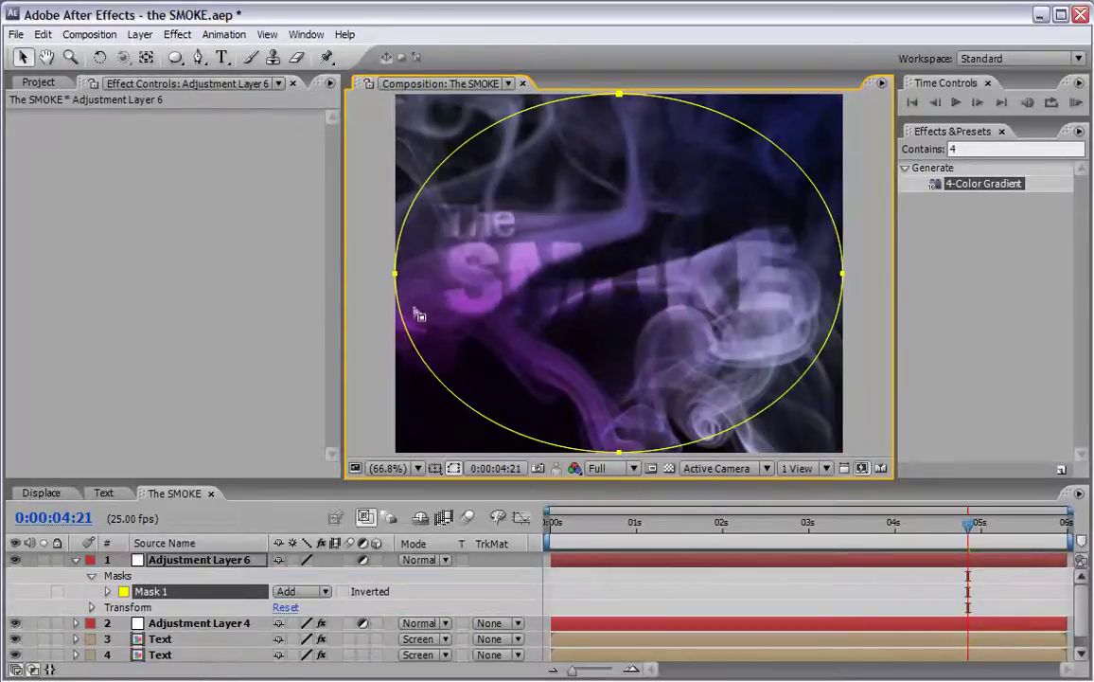
{"action": "left_click", "coordinate": [177, 34]}
Apply Fast Blur to Adjustment Layer 6 with Blurriness 40 and Repeat Edge Pixels on.
{"action": "mouse_move", "coordinate": [194, 141]}
{"action": "left_click", "coordinate": [399, 252]}
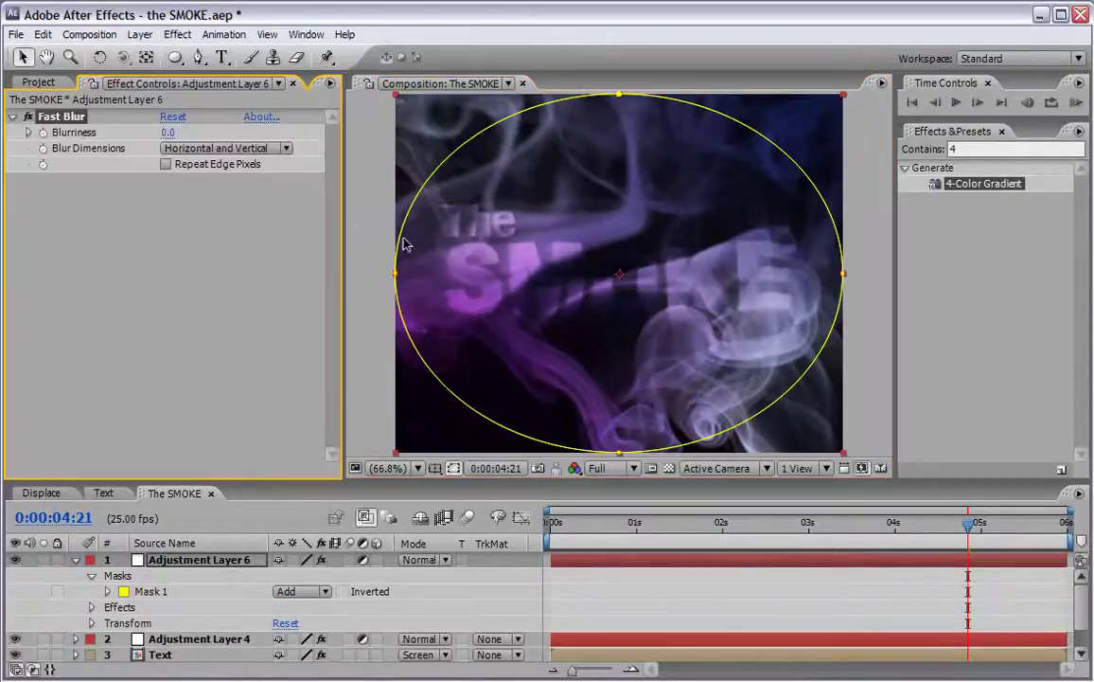
{"action": "left_click", "coordinate": [169, 132]}
{"action": "key", "text": "Return"}
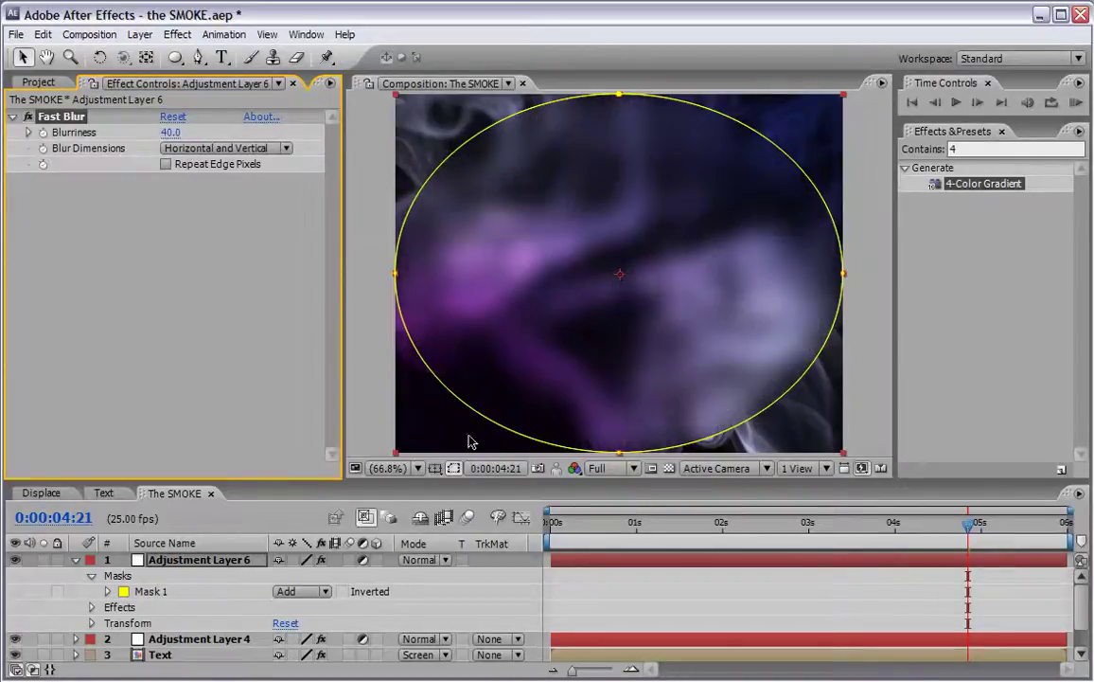
{"action": "left_click", "coordinate": [166, 164]}
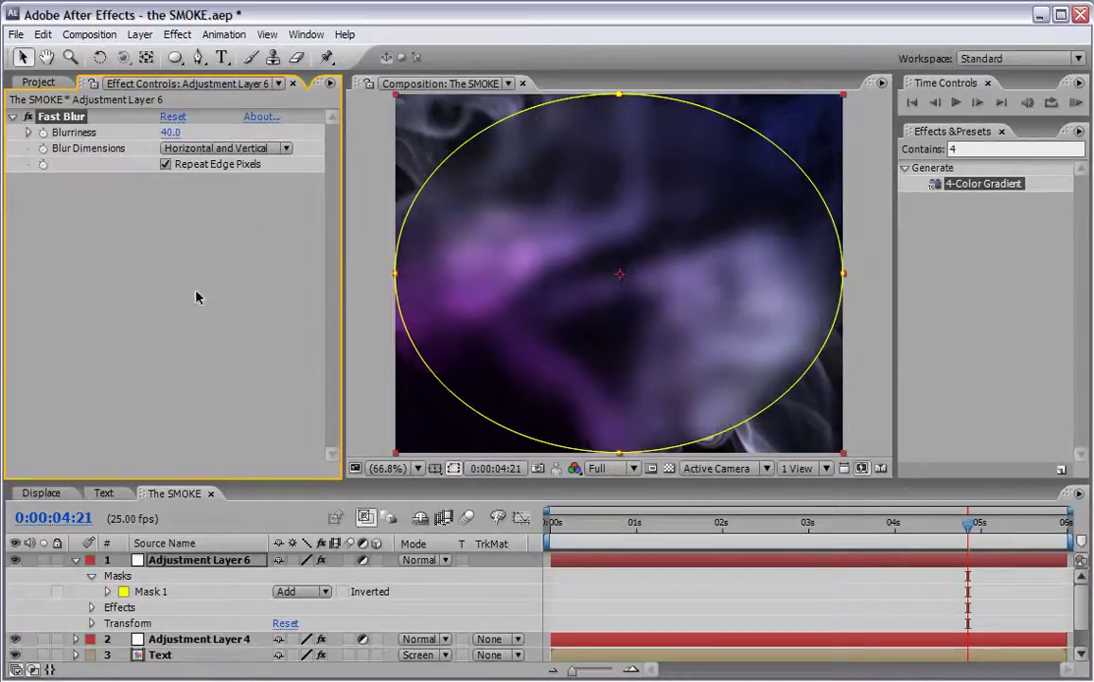
Set Mask 1 to Subtract with a 300-pixel Mask Feather, then collapse and deselect the layer.
{"action": "left_click", "coordinate": [303, 592]}
{"action": "left_click", "coordinate": [303, 611]}
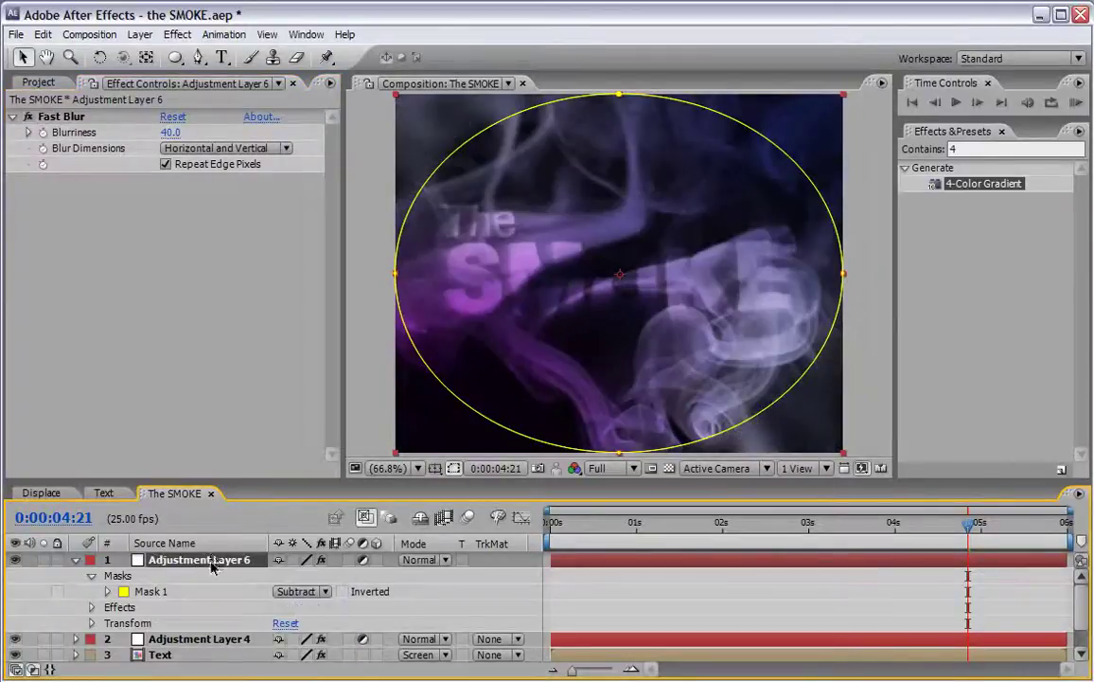
{"action": "key", "text": "f"}
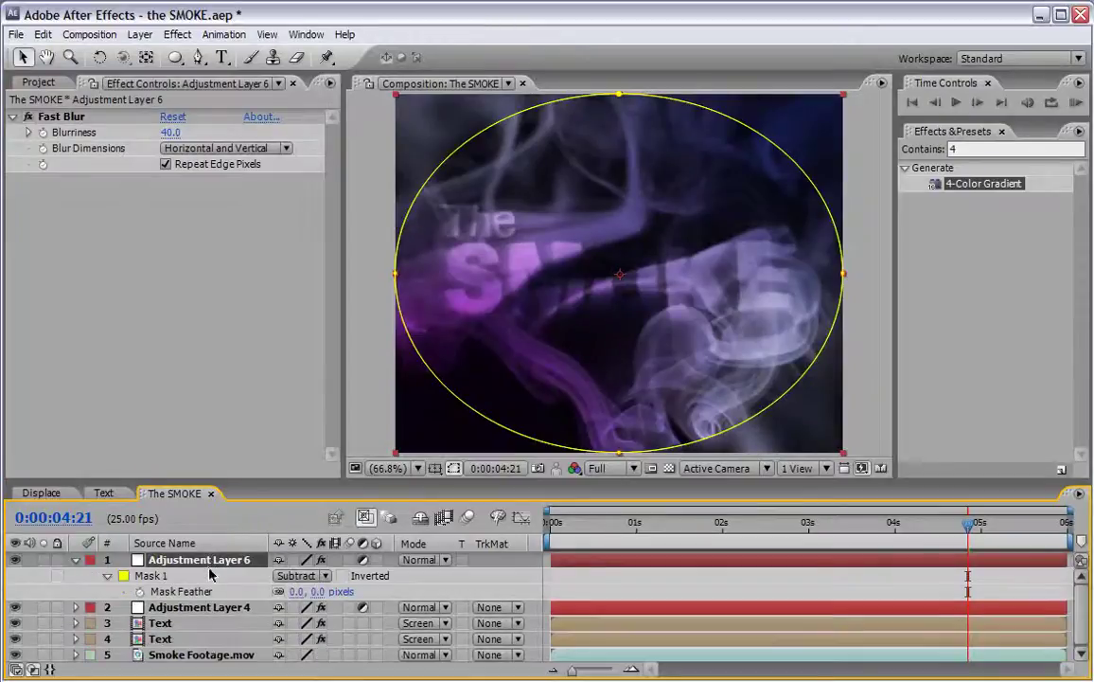
{"action": "left_click", "coordinate": [297, 592]}
{"action": "type", "text": "300"}
{"action": "key", "text": "Return"}
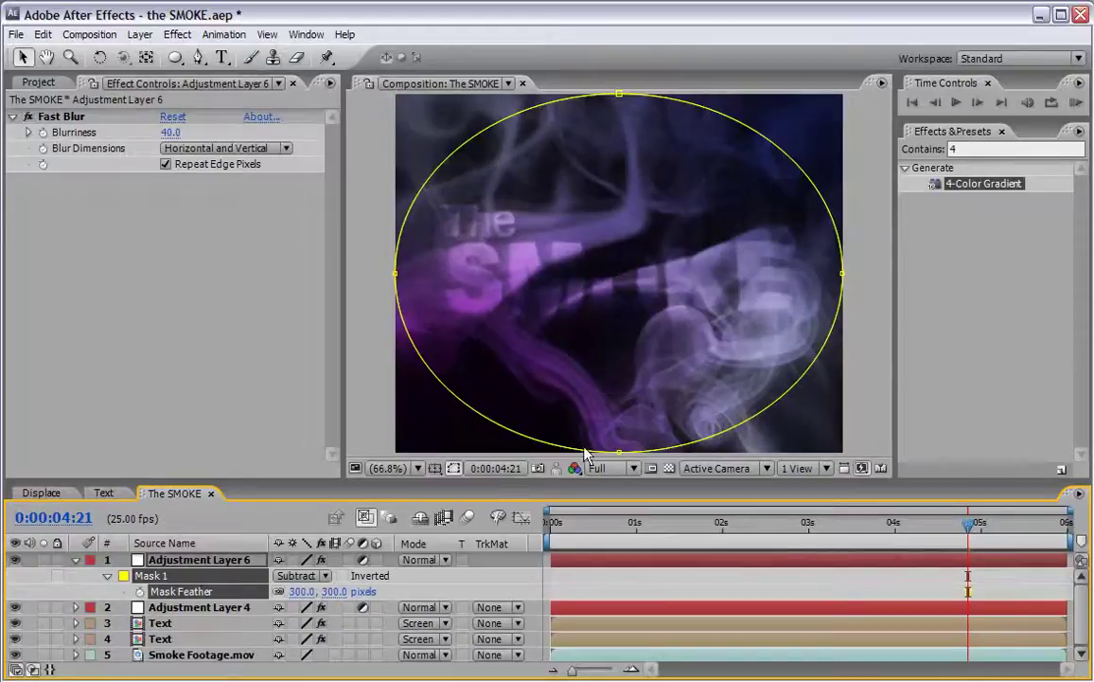
{"action": "left_click", "coordinate": [76, 560]}
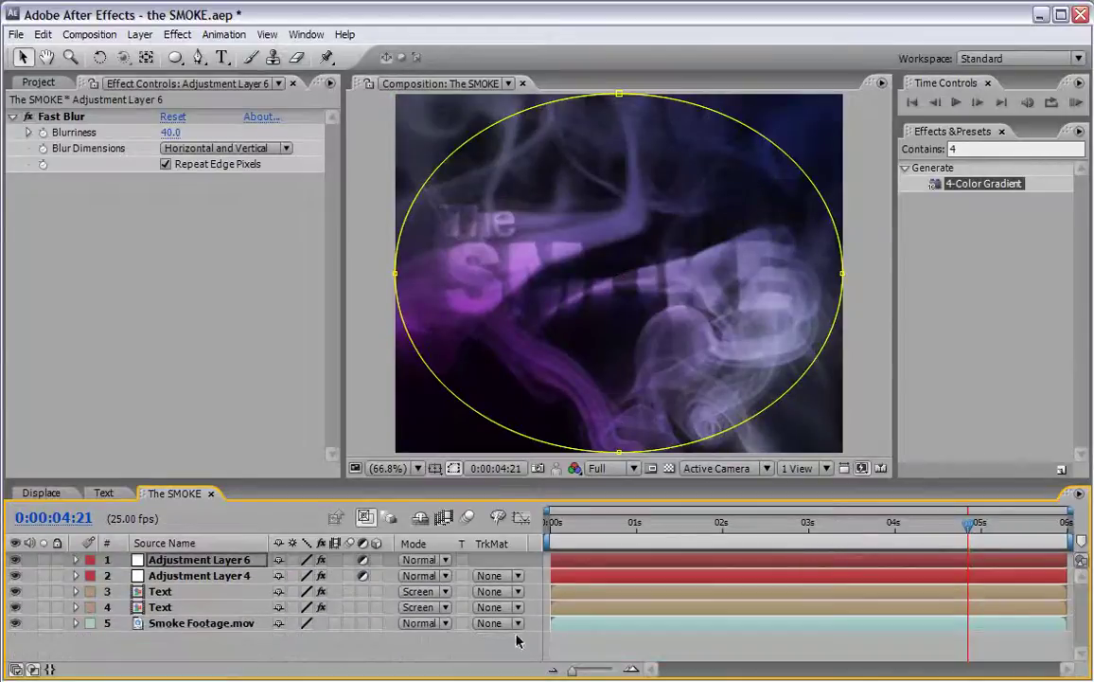
{"action": "key", "text": "F2"}
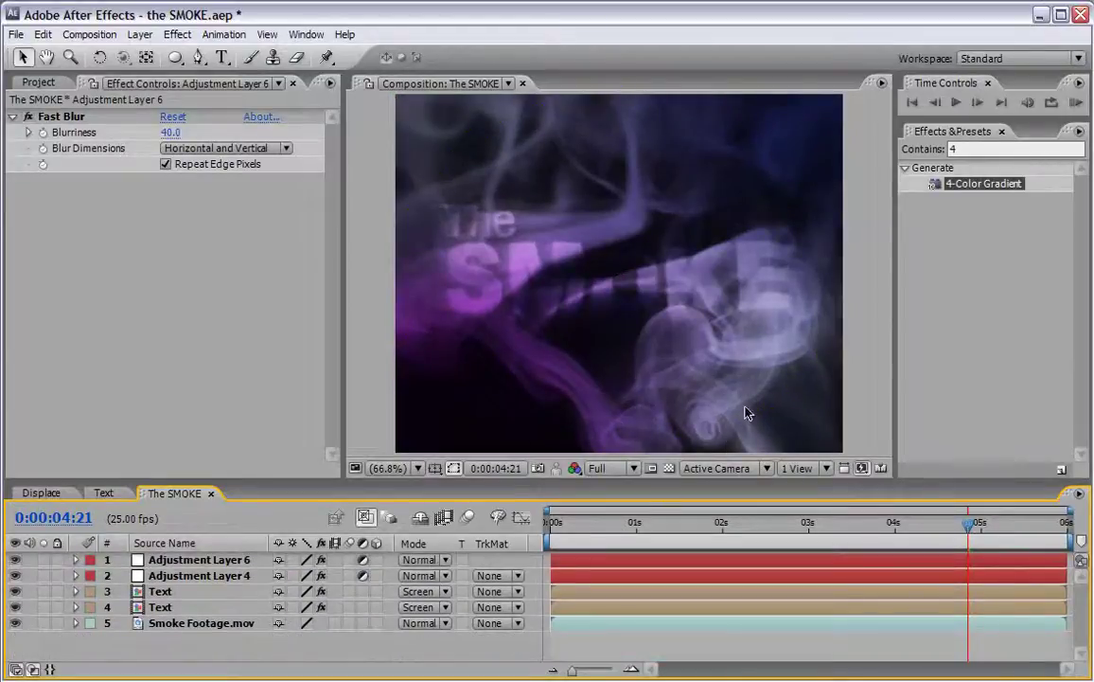
Scrub the time indicator back to 0:00:00:00 and make the Composition viewer active.
{"action": "left_click_drag", "start_coordinate": [692, 523], "coordinate": [924, 522]}
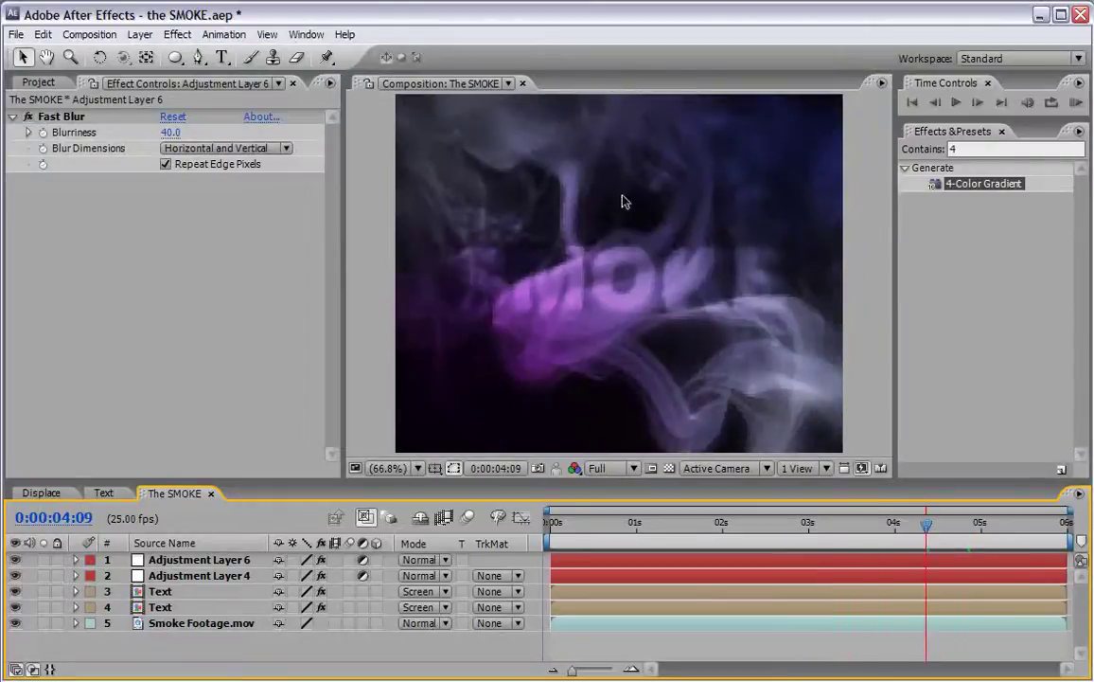
{"action": "left_click_drag", "start_coordinate": [871, 523], "coordinate": [504, 541]}
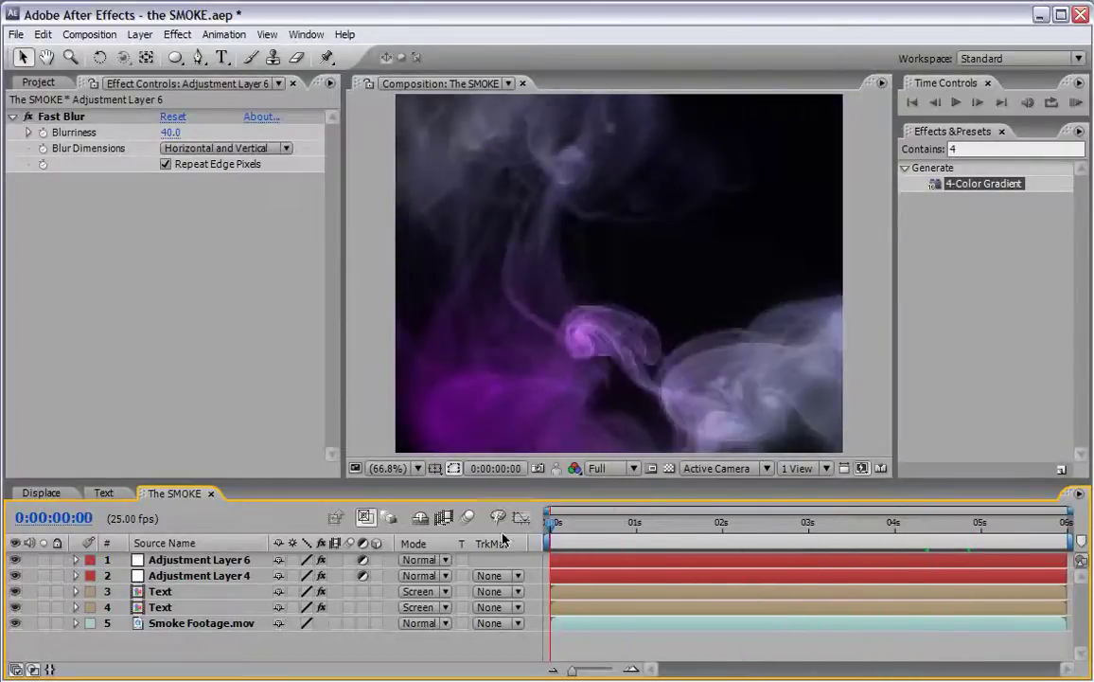
{"action": "left_click", "coordinate": [369, 343]}
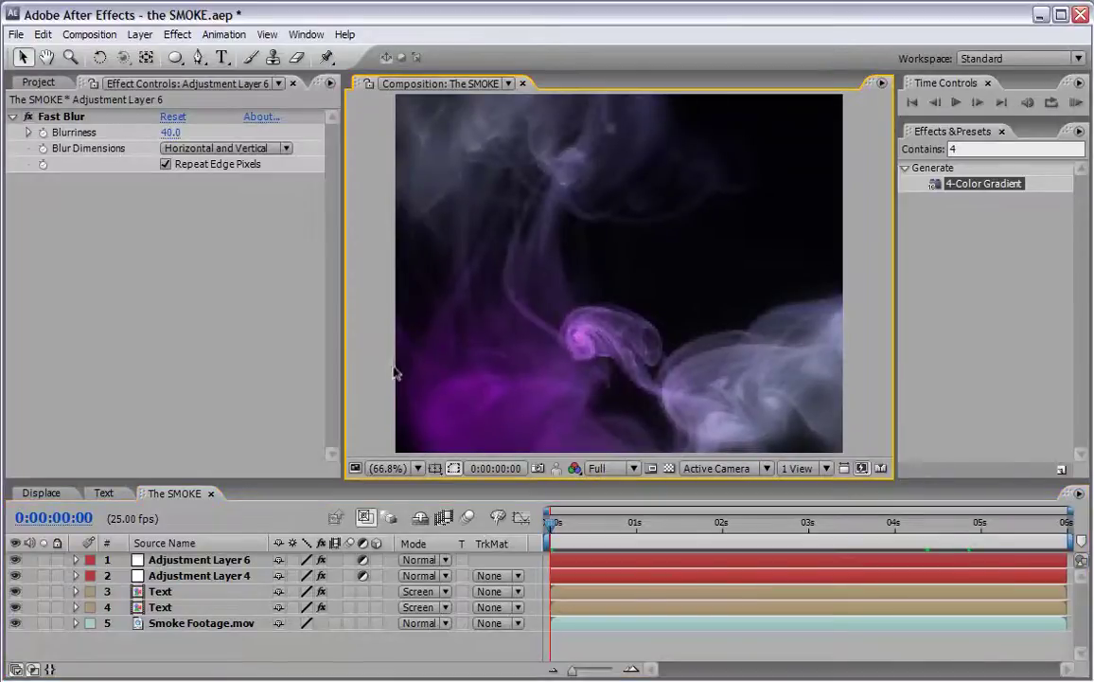
Maximize the Composition viewer with the ` key and play back the smoke composition.
{"action": "key", "text": "grave"}
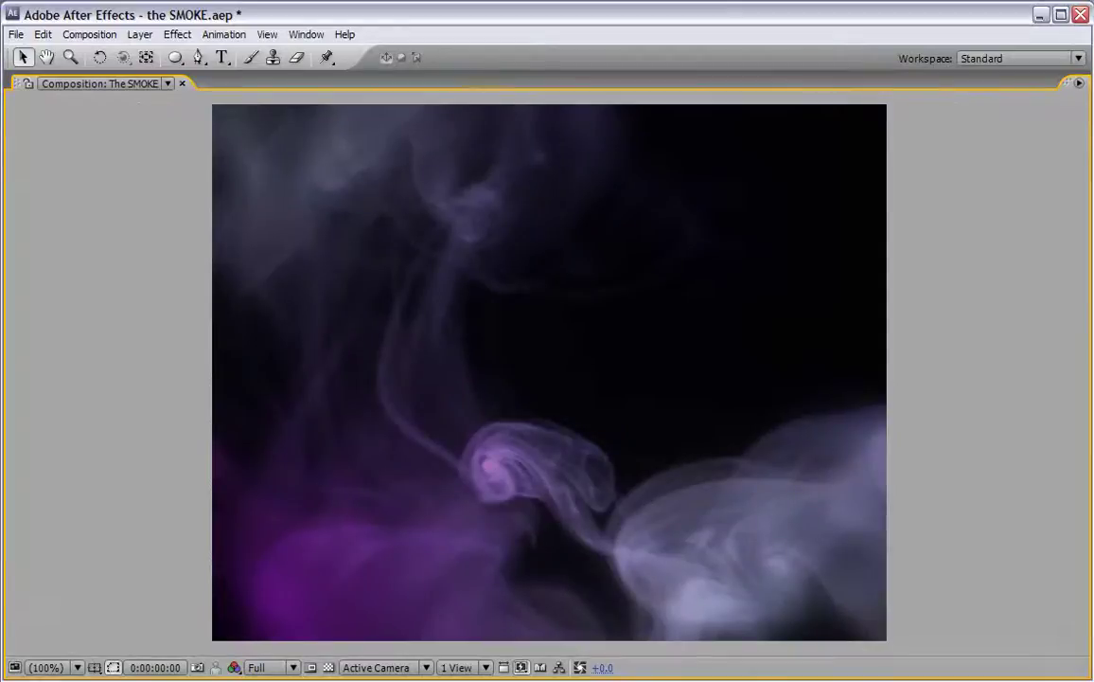
{"action": "key", "text": "space"}
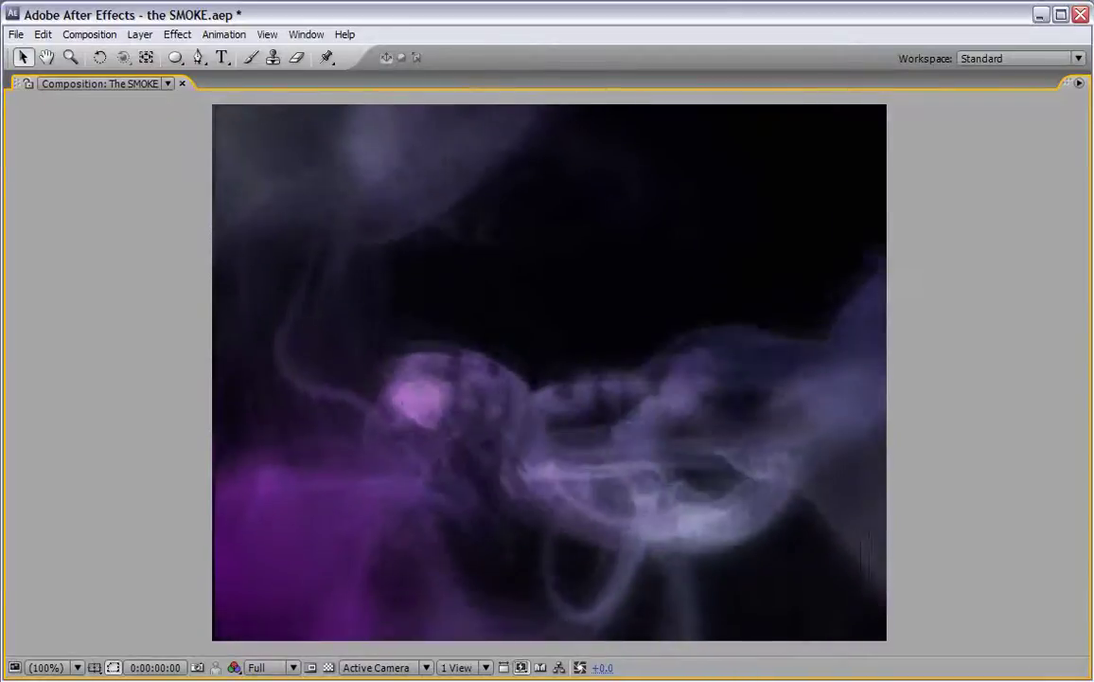